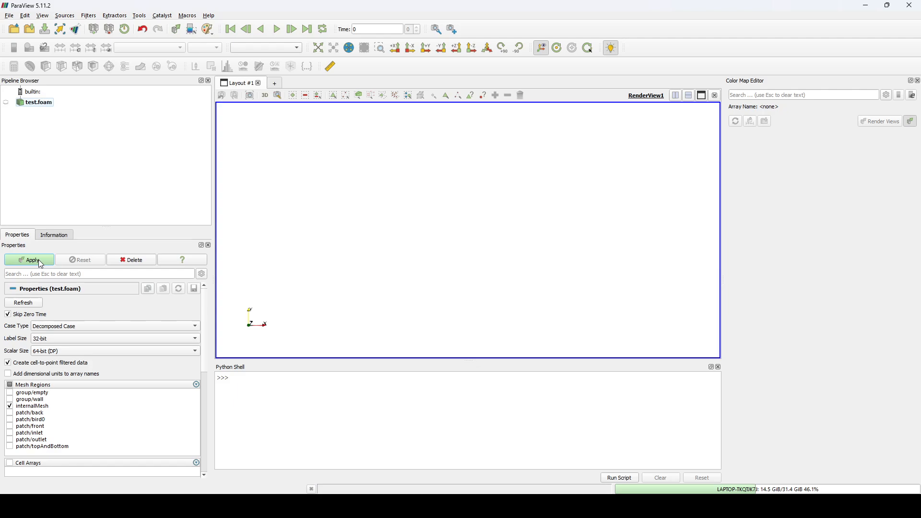
Load the test.foam case with its internal mesh and color it by the Z component of the point vorticity
click(38, 260)
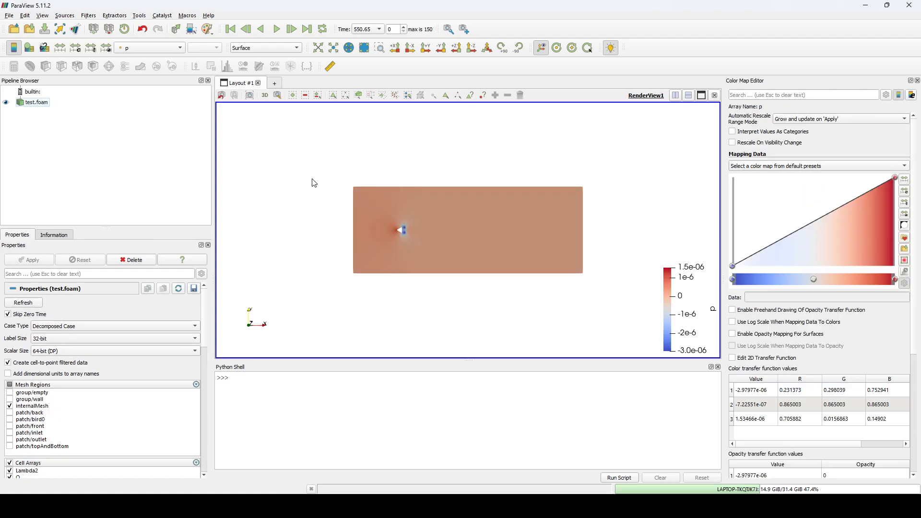
scroll(307, 199, up, 3)
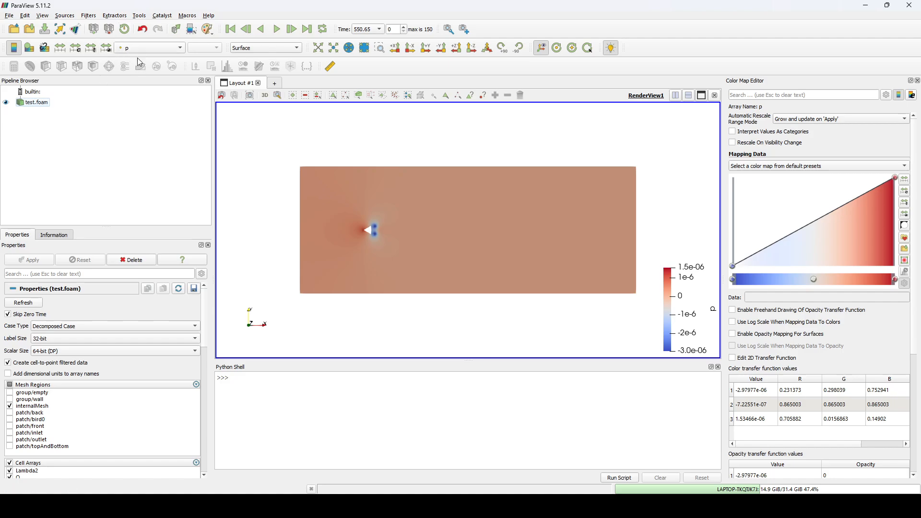
click(158, 47)
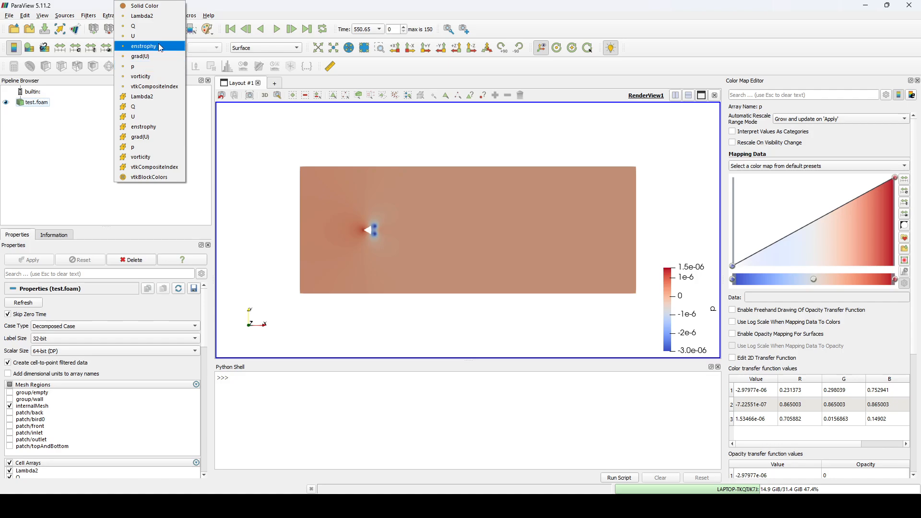
click(140, 76)
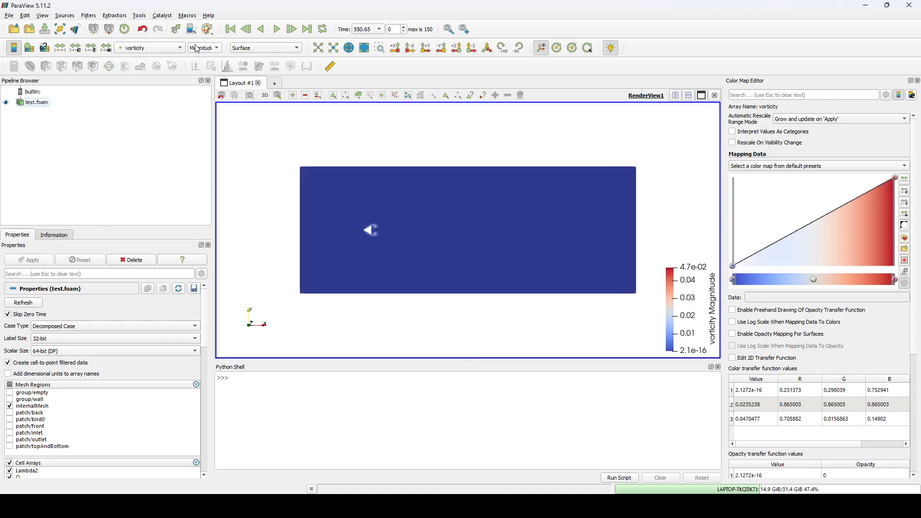
click(204, 48)
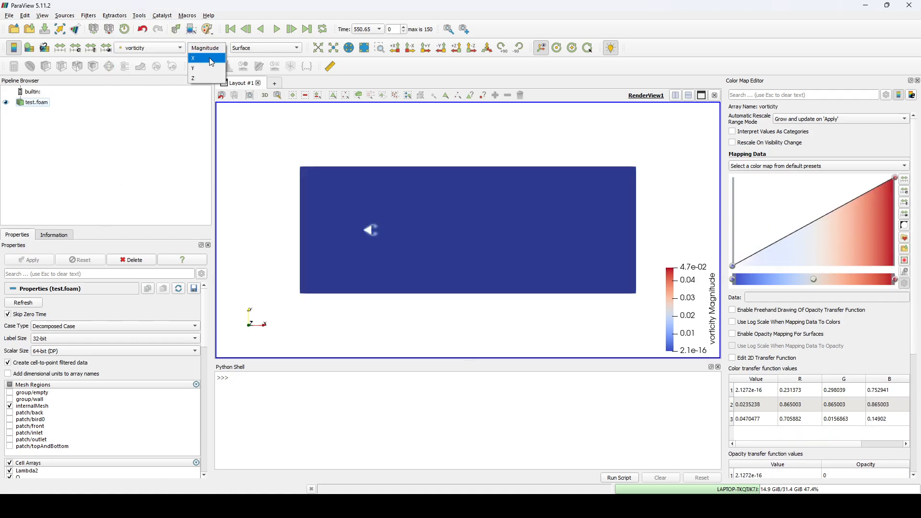
click(194, 78)
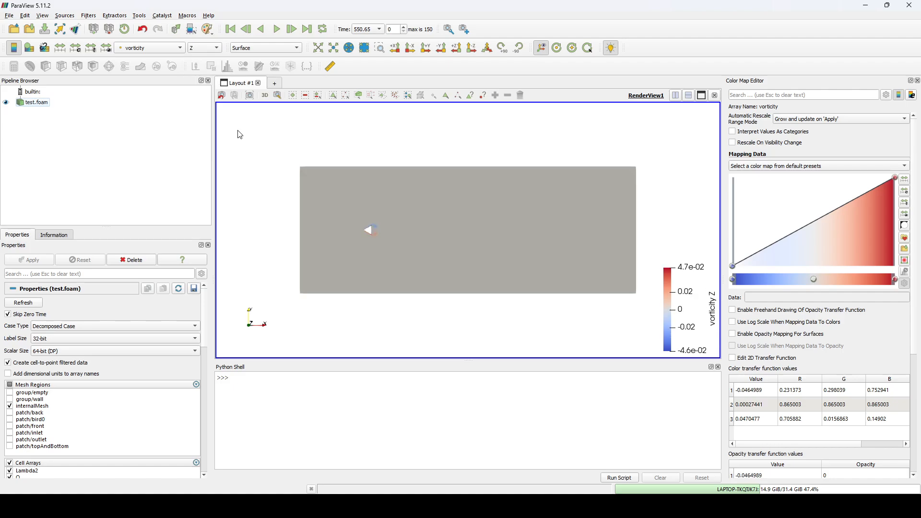
scroll(270, 188, up, 2)
scroll(270, 186, down, 1)
Turn on the axes grid in the render view
scroll(127, 361, down, 10)
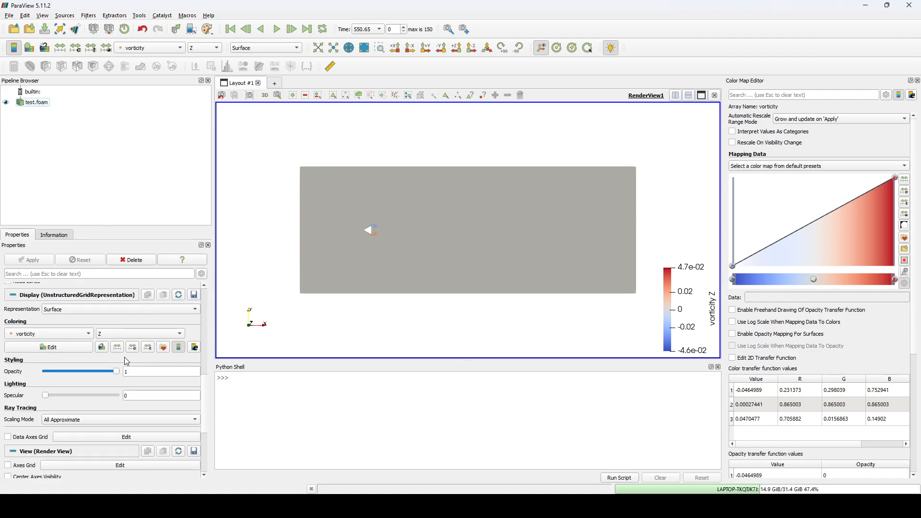
scroll(135, 368, down, 5)
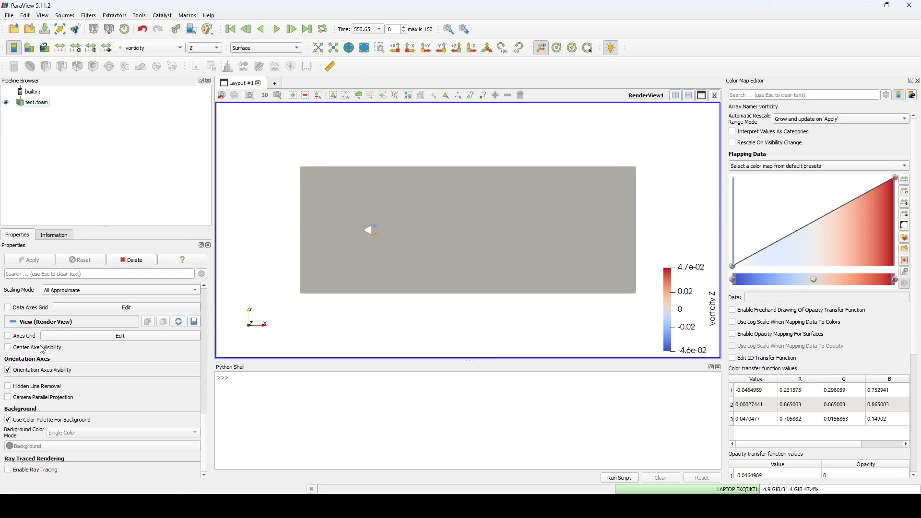
scroll(47, 318, up, 4)
scroll(47, 318, down, 6)
click(11, 338)
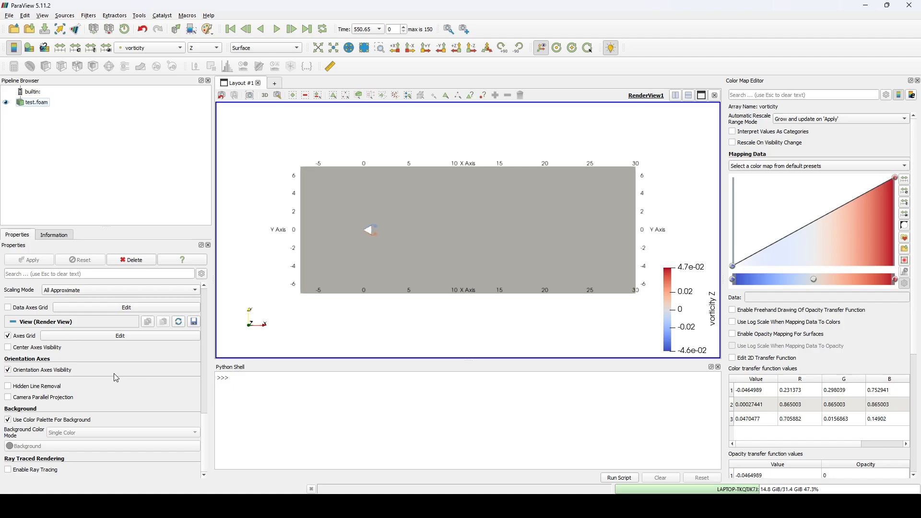
Set the axes grid to cull back faces instead of front faces, with a black grid color
click(94, 336)
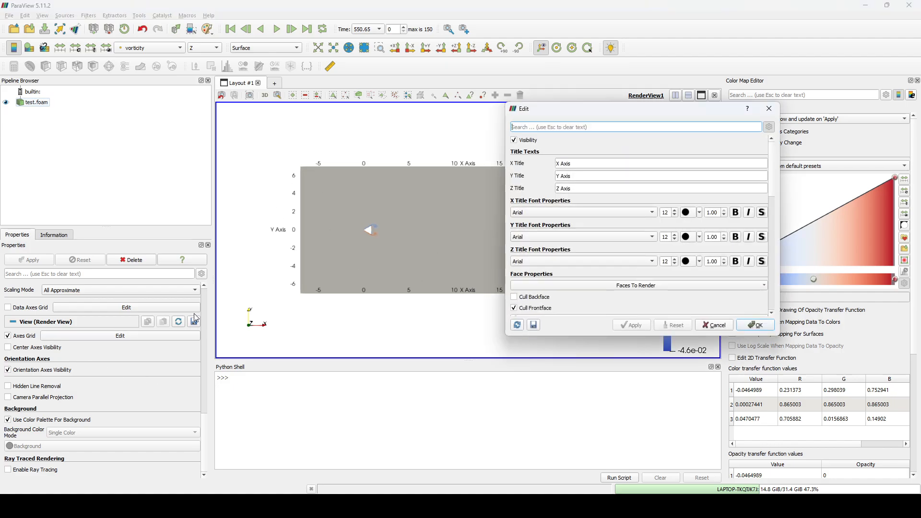
scroll(596, 248, down, 2)
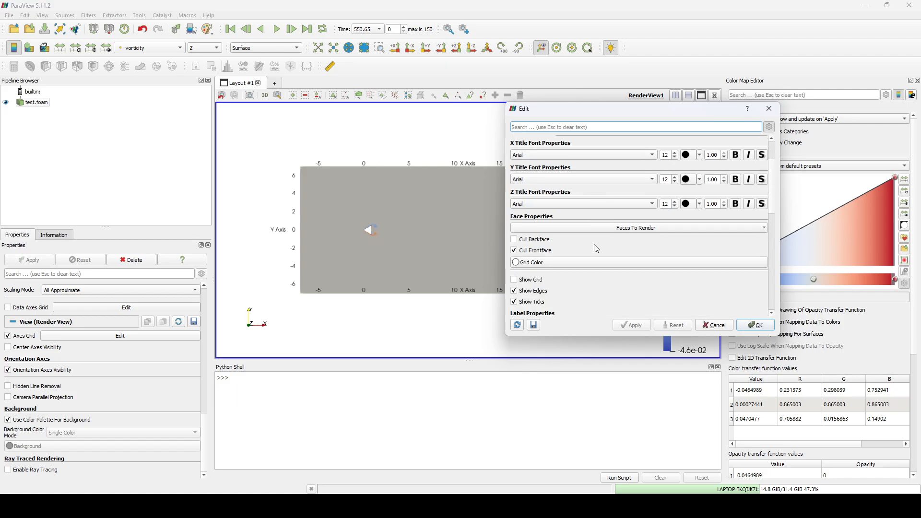
click(513, 239)
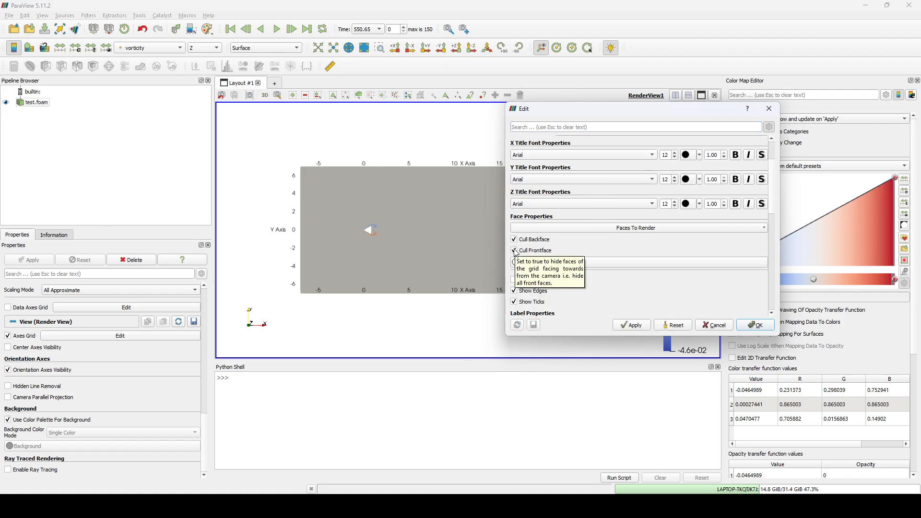
click(517, 267)
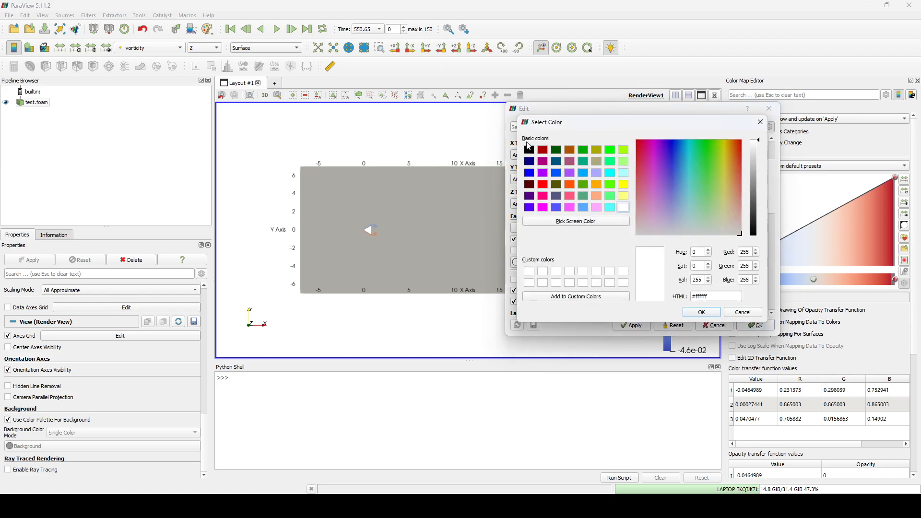
click(529, 147)
click(703, 311)
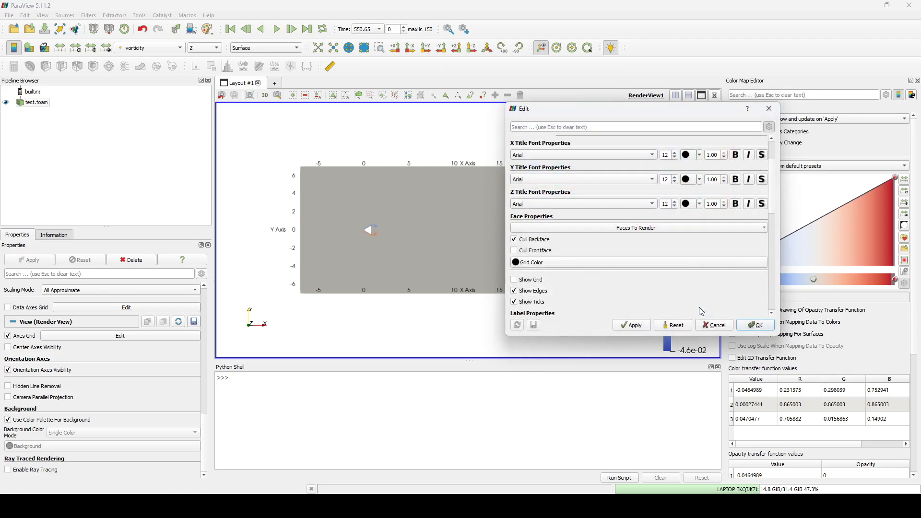
click(629, 326)
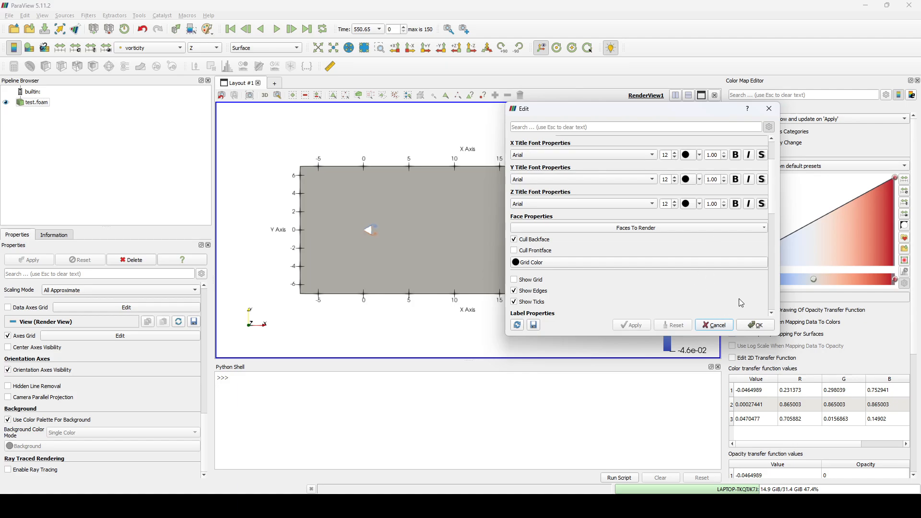
scroll(741, 302, up, 3)
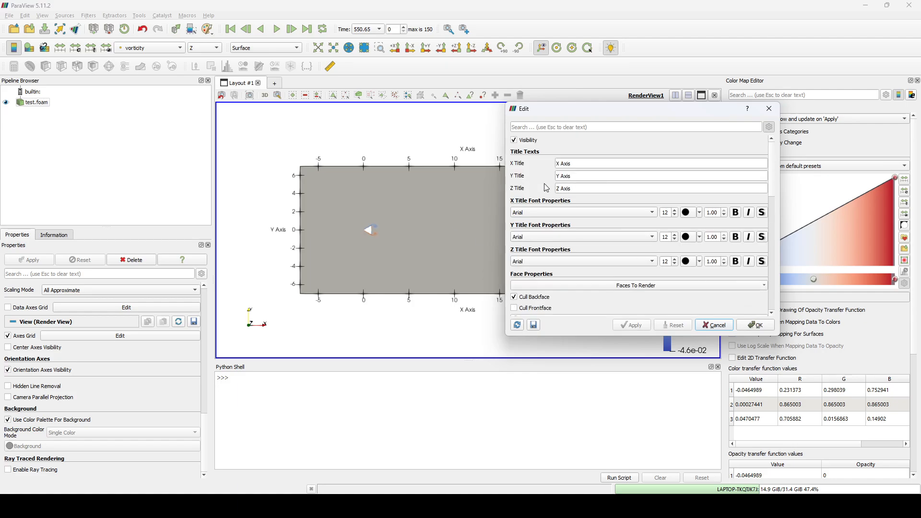
scroll(551, 201, down, 6)
scroll(586, 212, up, 4)
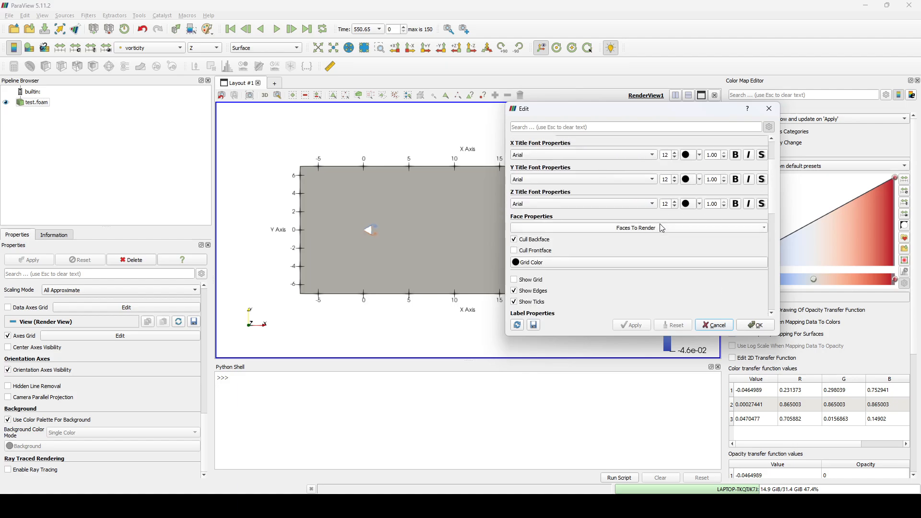
scroll(660, 226, up, 2)
drag(594, 98, 683, 128)
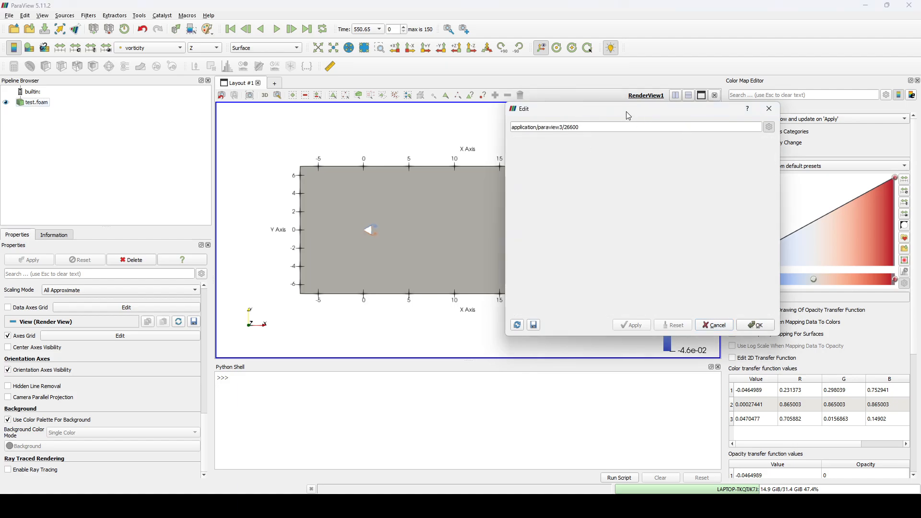
drag(624, 112, 752, 189)
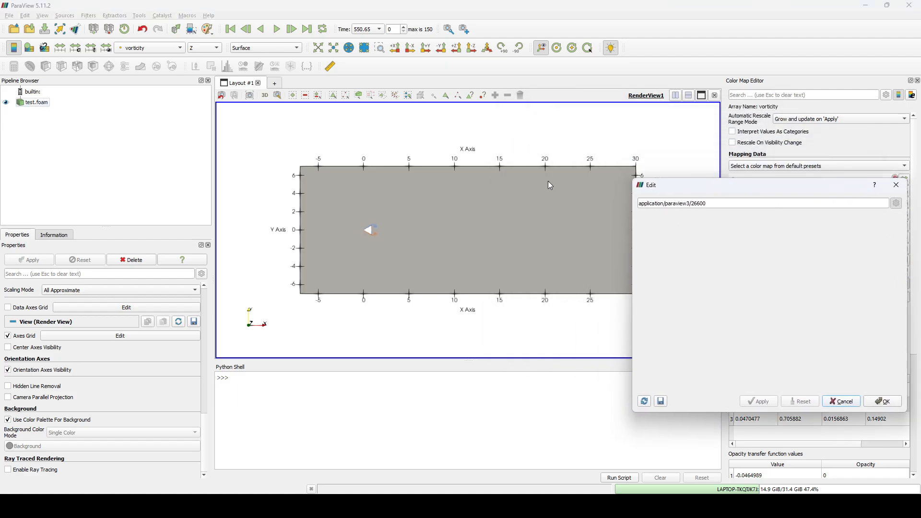
triple_click(875, 199)
key(BackSpace)
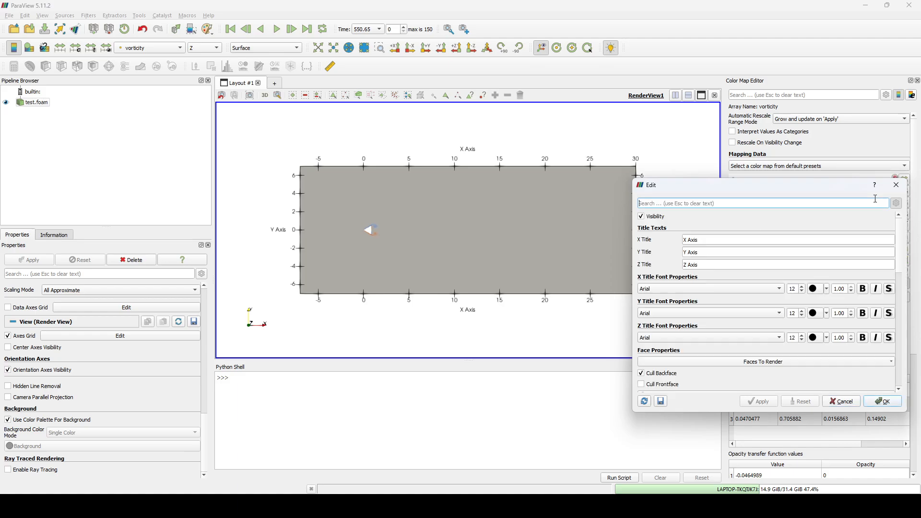
Limit the axes grid labelling to the X axis below the domain and the Y axis on its left side
drag(674, 187, 567, 107)
scroll(658, 216, down, 5)
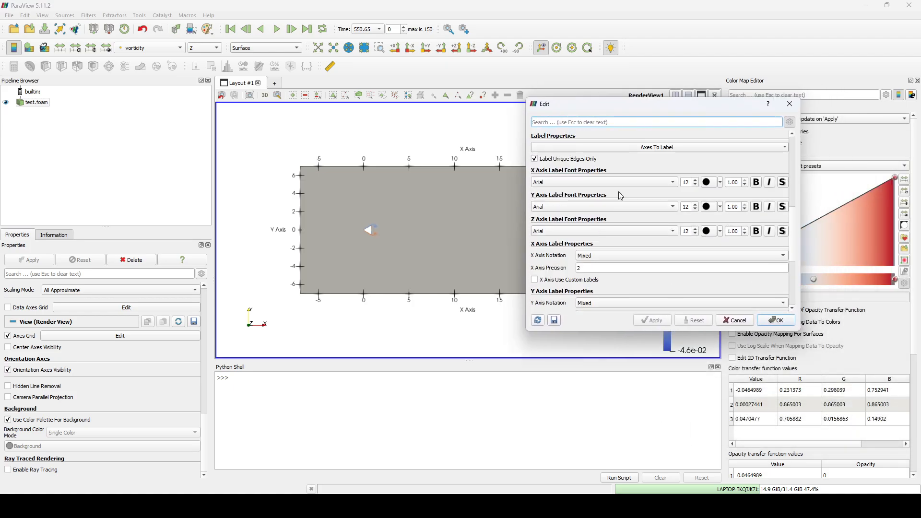
scroll(620, 195, up, 2)
click(643, 177)
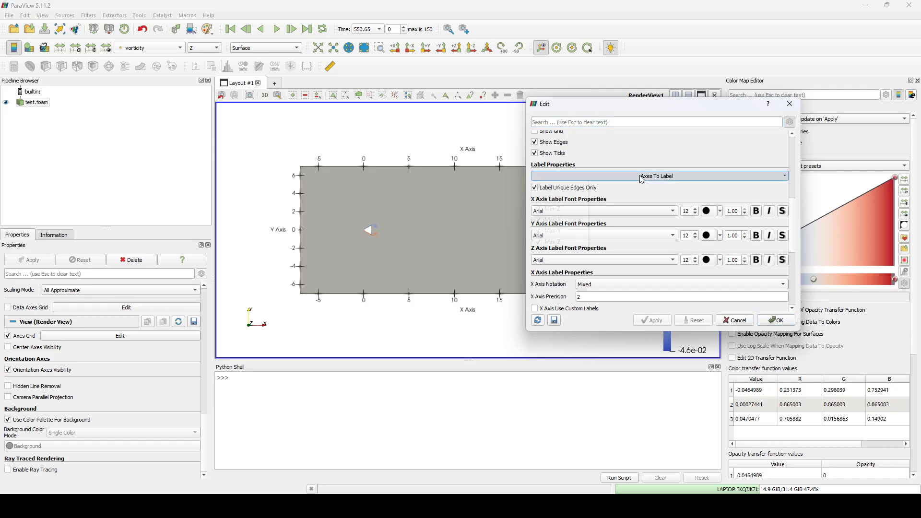
click(562, 209)
click(599, 178)
click(559, 220)
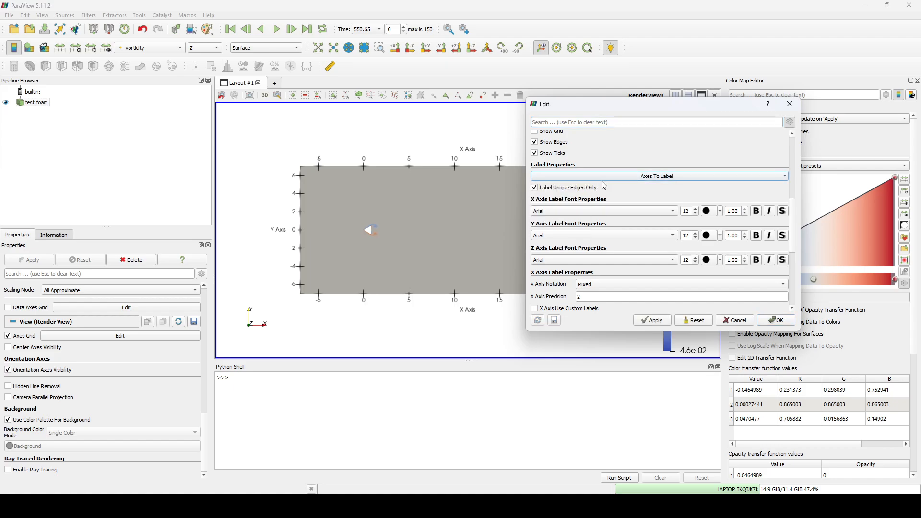
click(610, 177)
click(562, 231)
click(618, 179)
click(547, 244)
drag(620, 110, 654, 142)
click(691, 354)
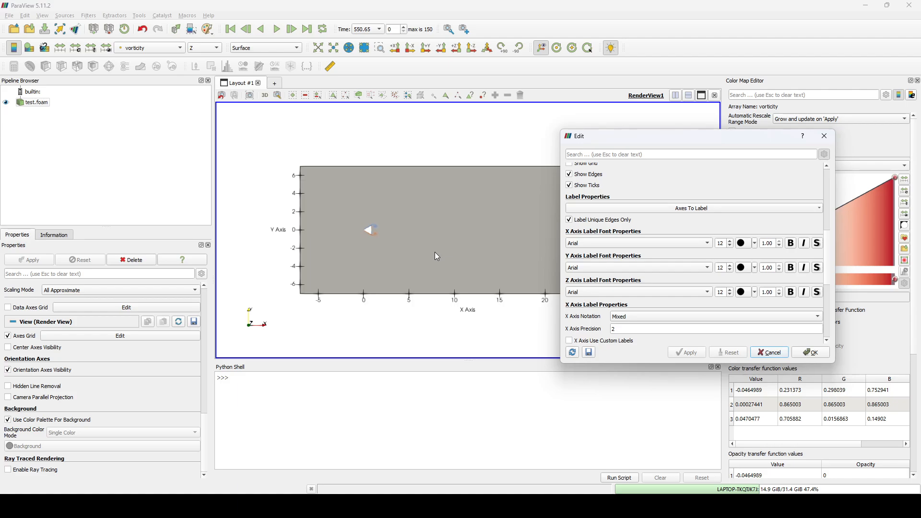
Set the axes grid's X title to $\frac{X}{D}$ and its Y title to $\frac{Y}{D}$
scroll(628, 221, up, 5)
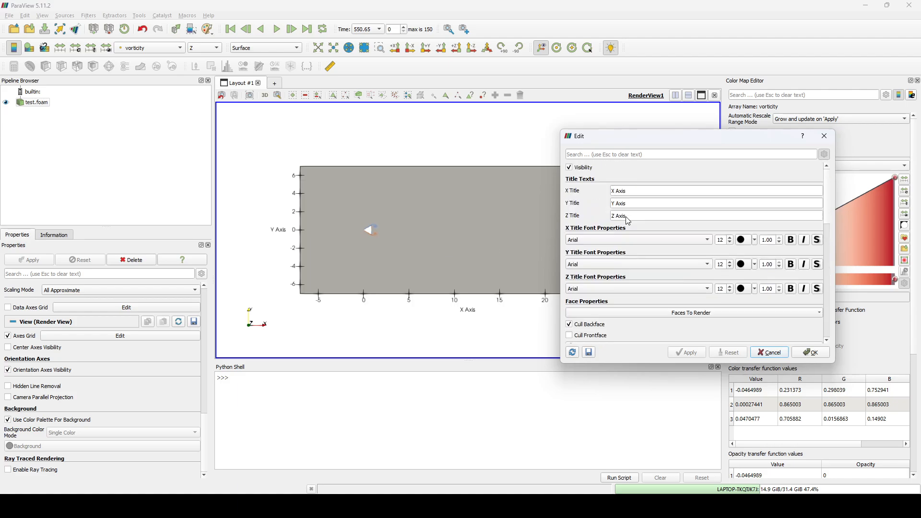
double_click(633, 188)
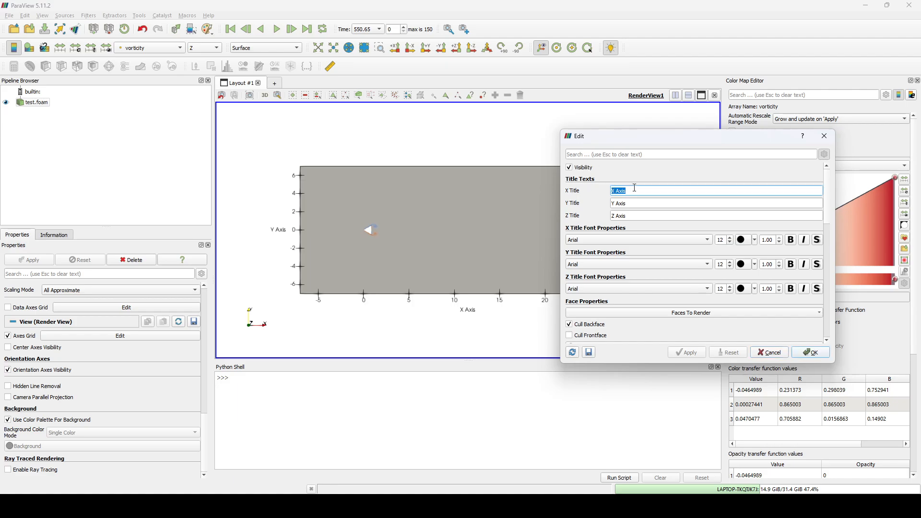
text($)
text($)
key(ctrl+a)
key(ctrl+c)
click(613, 200)
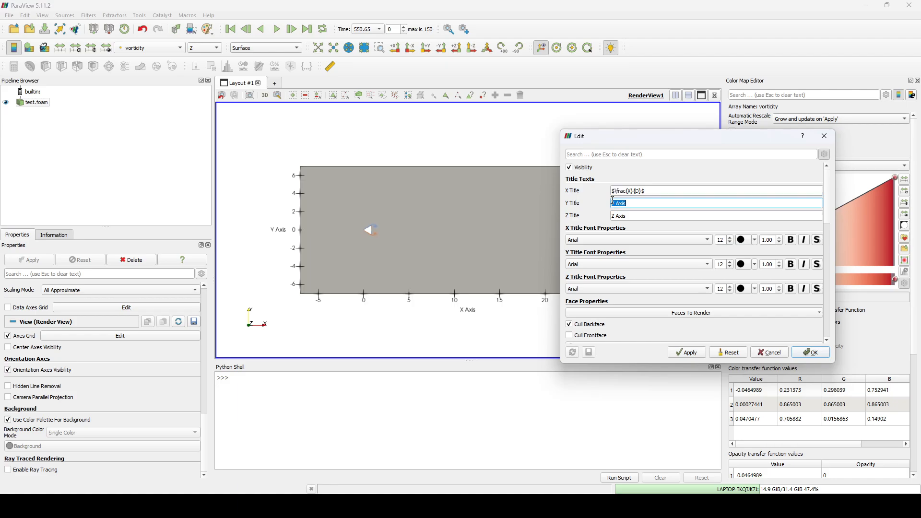
key(ctrl+a)
key(ctrl+v)
text(Y)
Set the font size of the X and Y axis titles to 20 and apply it
click(730, 237)
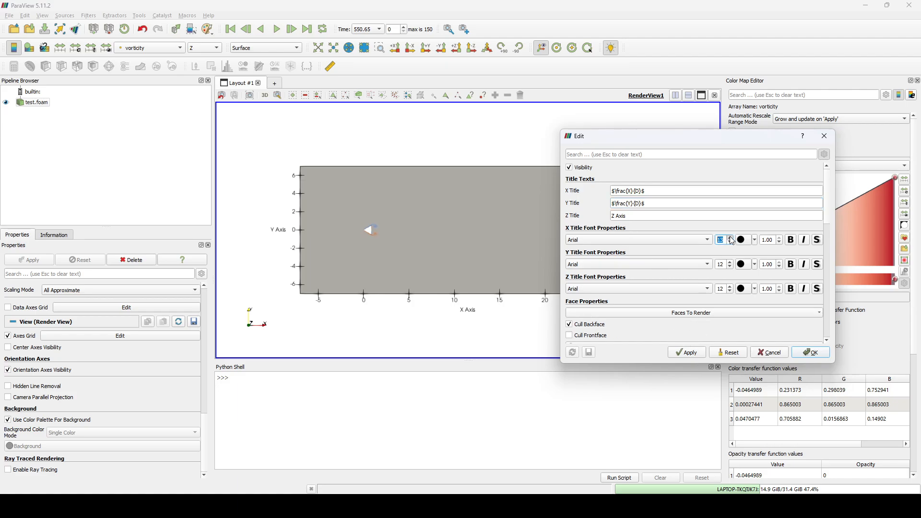
click(731, 264)
click(692, 356)
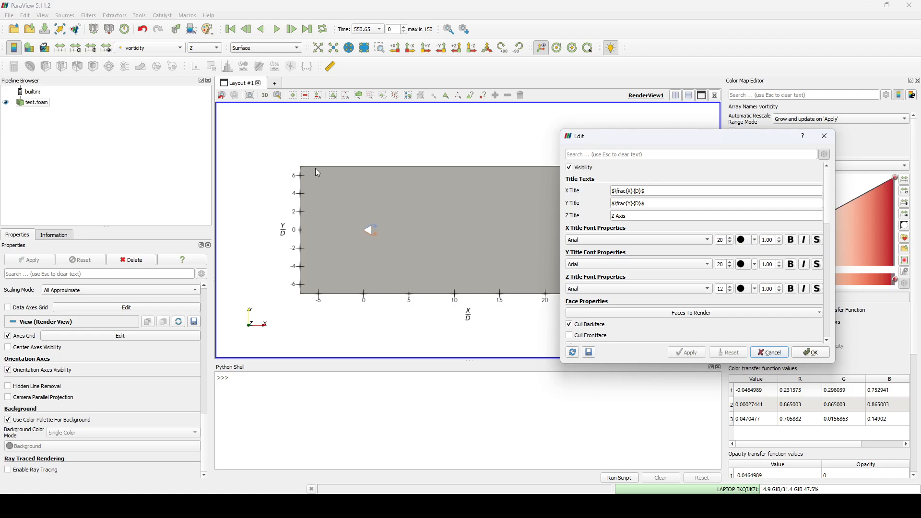
Increase the font size of the X and Y axis labels and accept the axes grid settings
scroll(731, 235, down, 3)
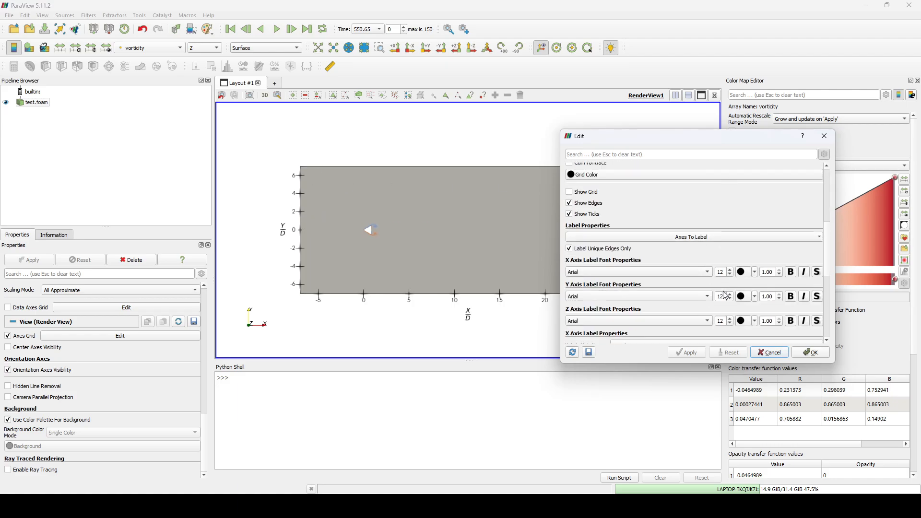
click(730, 270)
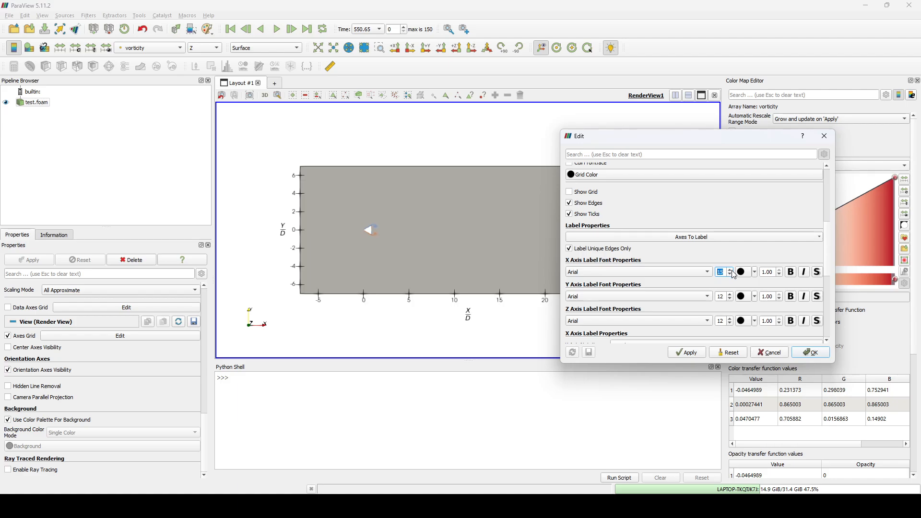
double_click(731, 293)
click(810, 353)
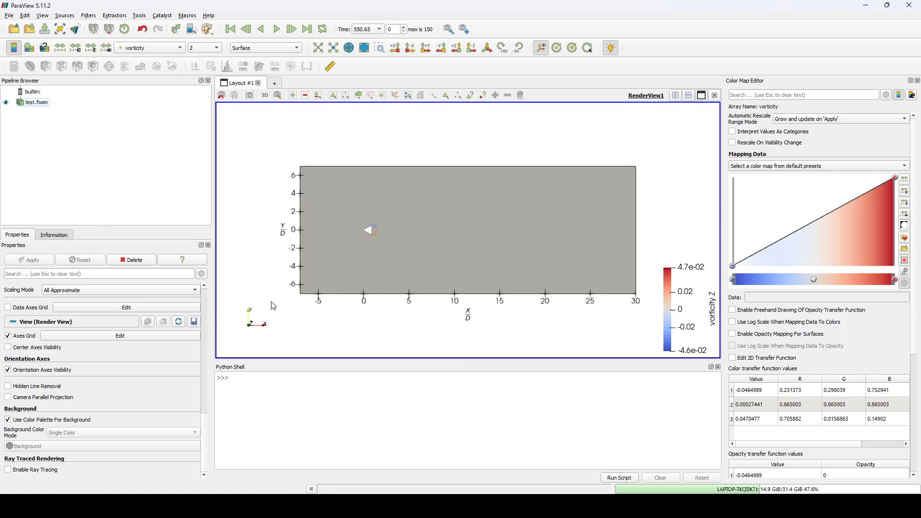
Hide the orientation axes and place the vorticity color legend horizontally above the domain
click(543, 51)
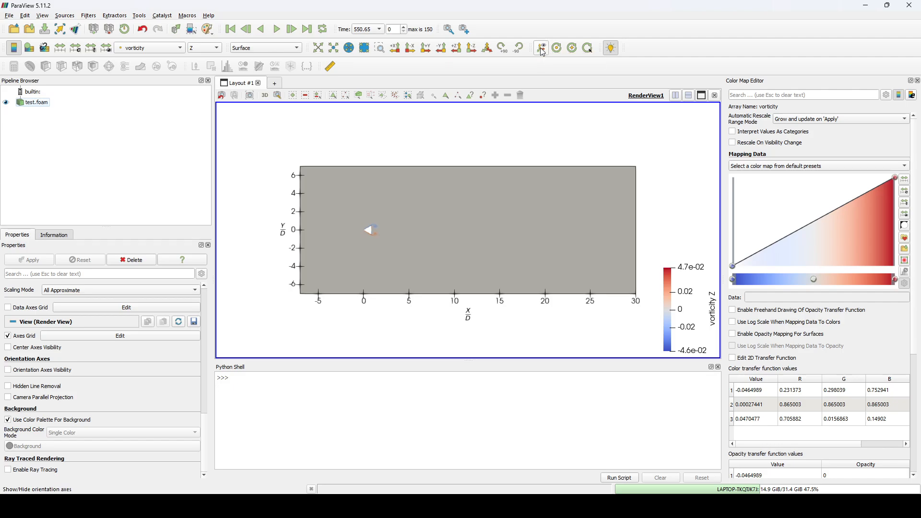
drag(693, 294, 479, 123)
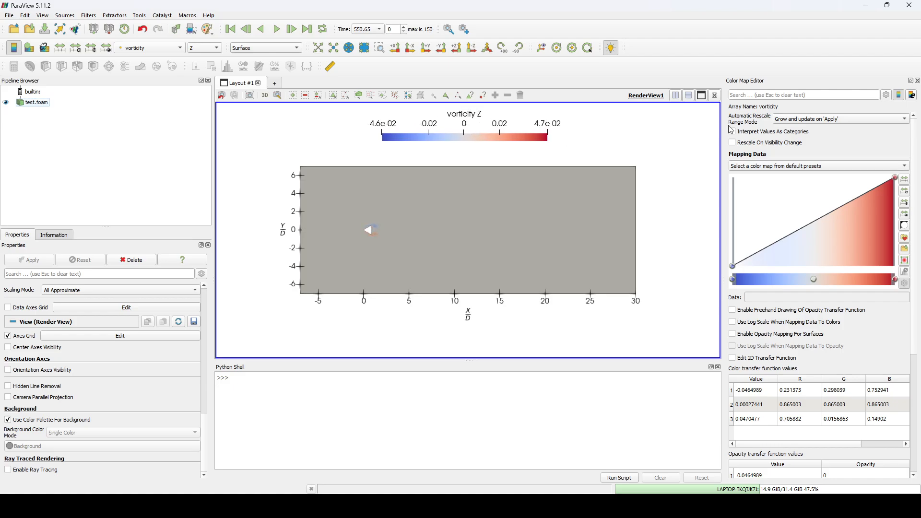
Turn off Auto Orient for the color legend, keep it Horizontal, set its window location to Upper Center and apply
click(910, 98)
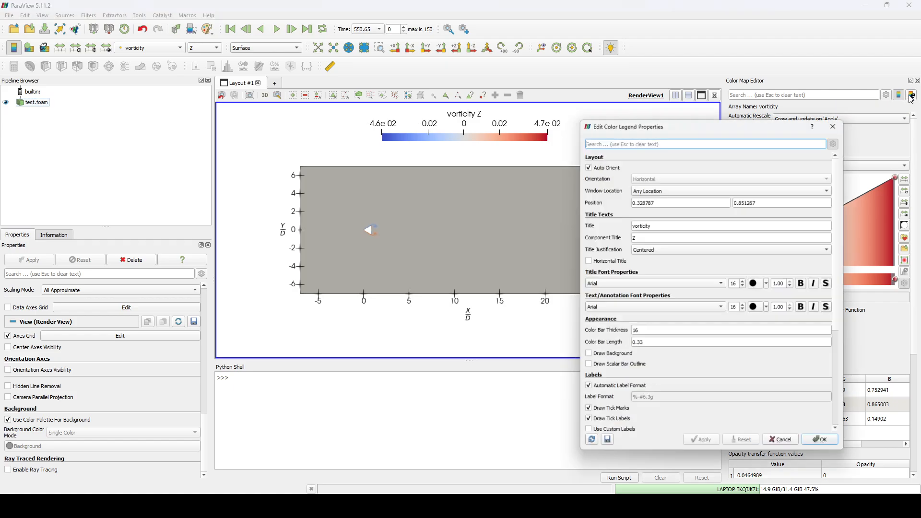
click(595, 166)
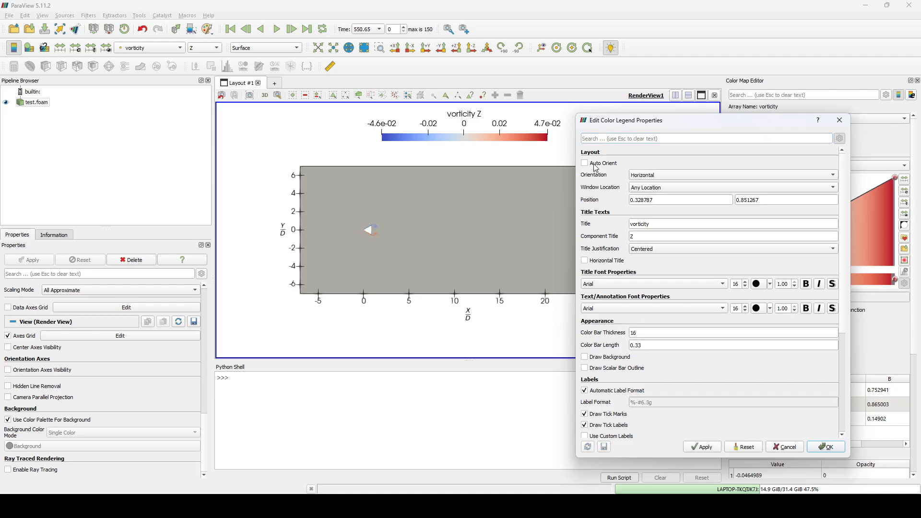
click(664, 174)
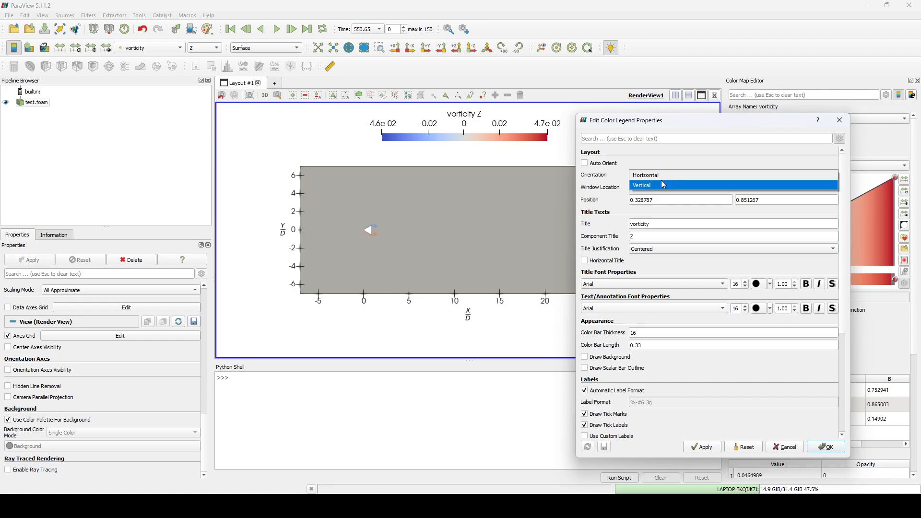
click(661, 175)
click(662, 187)
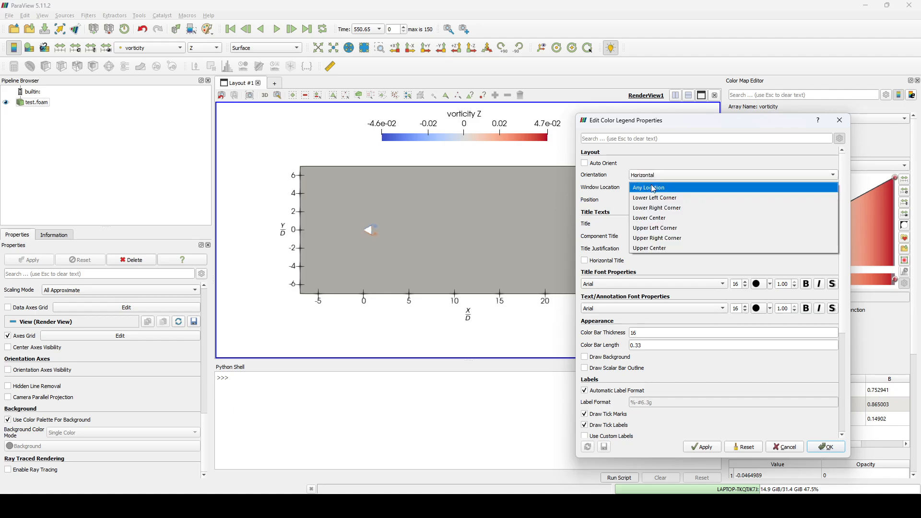
click(665, 252)
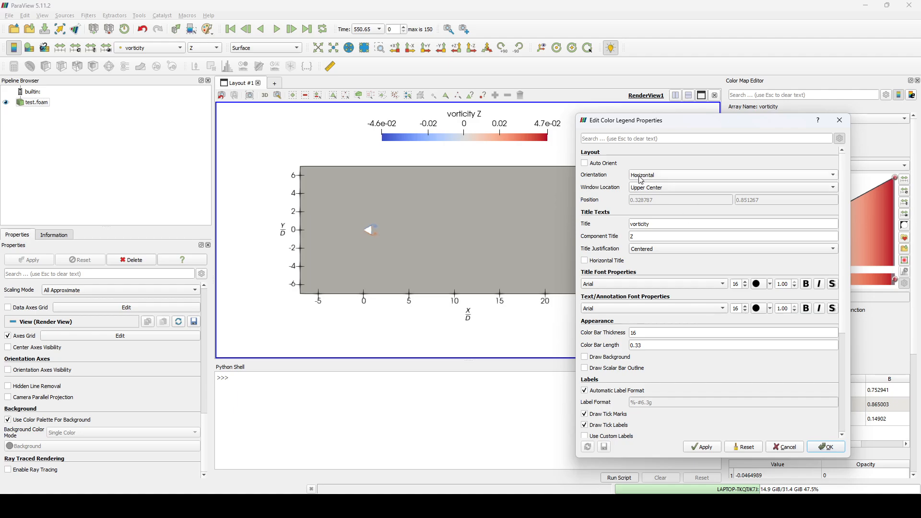
click(703, 447)
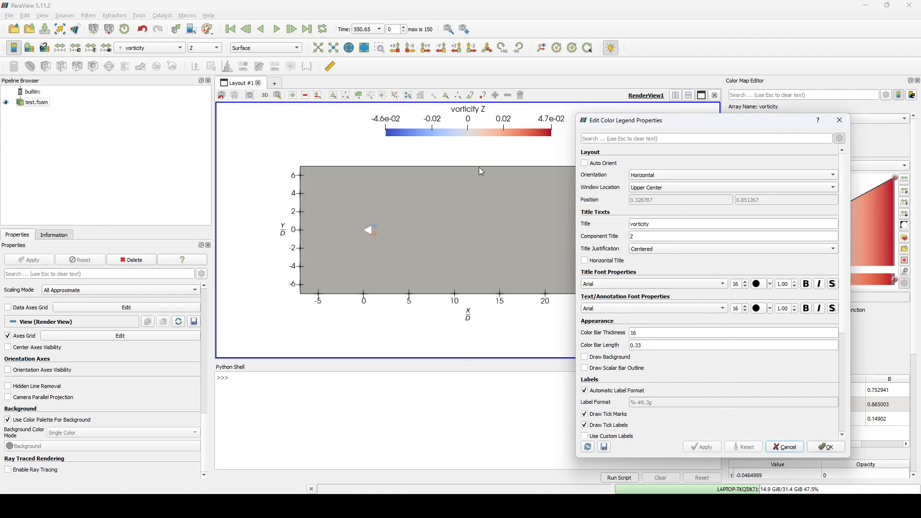
Set the color legend's title to $\omega_z$ and clear its component title
double_click(637, 223)
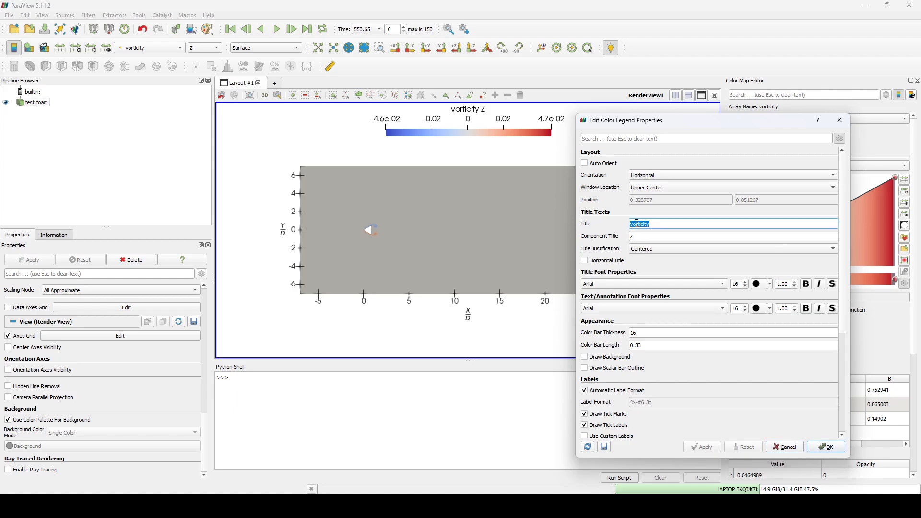
text($\omega_z$)
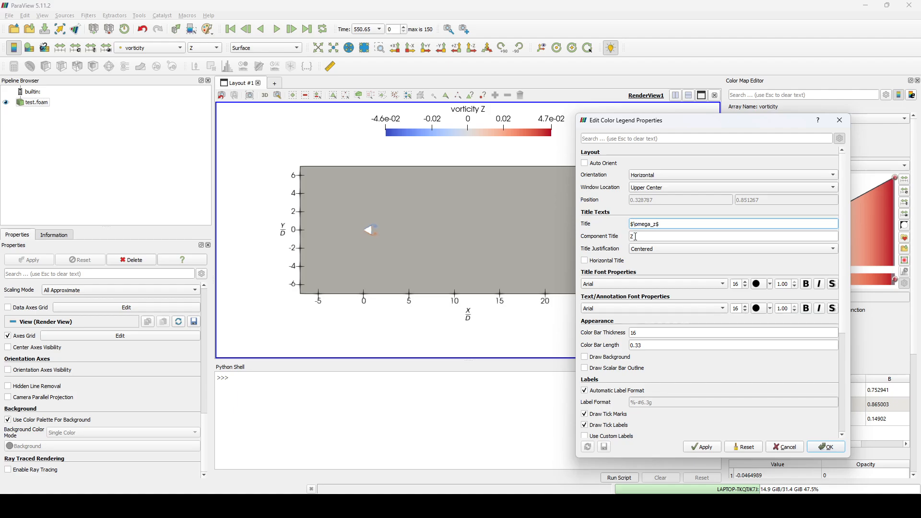
double_click(635, 236)
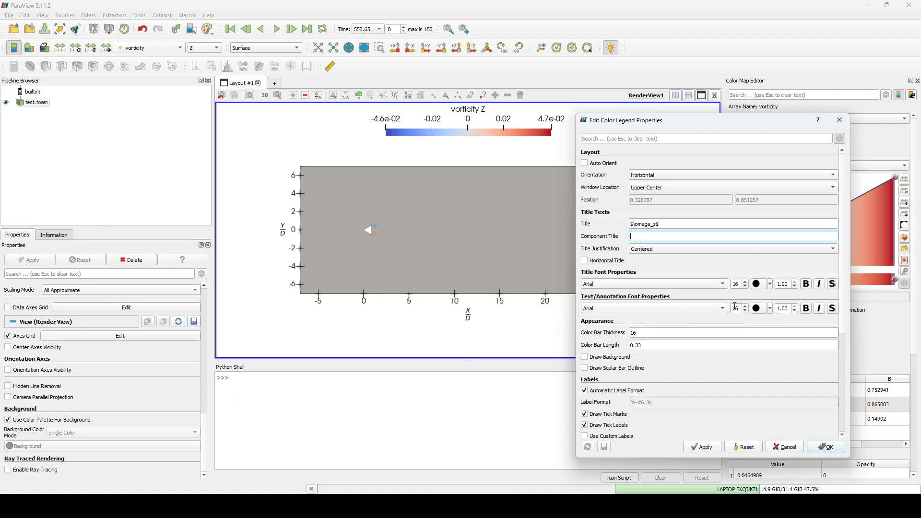
Increase the font sizes of the color legend's title and annotation text, and accept the legend properties
click(748, 283)
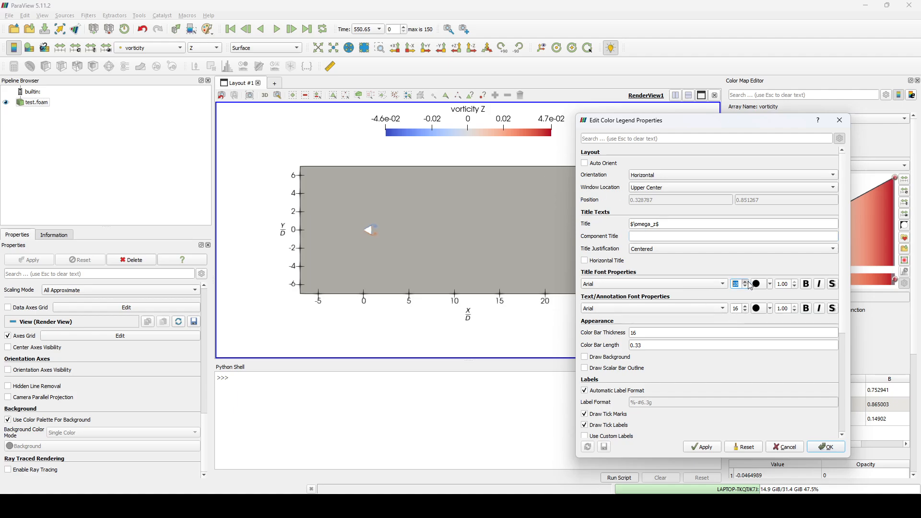
click(746, 306)
click(715, 447)
click(821, 451)
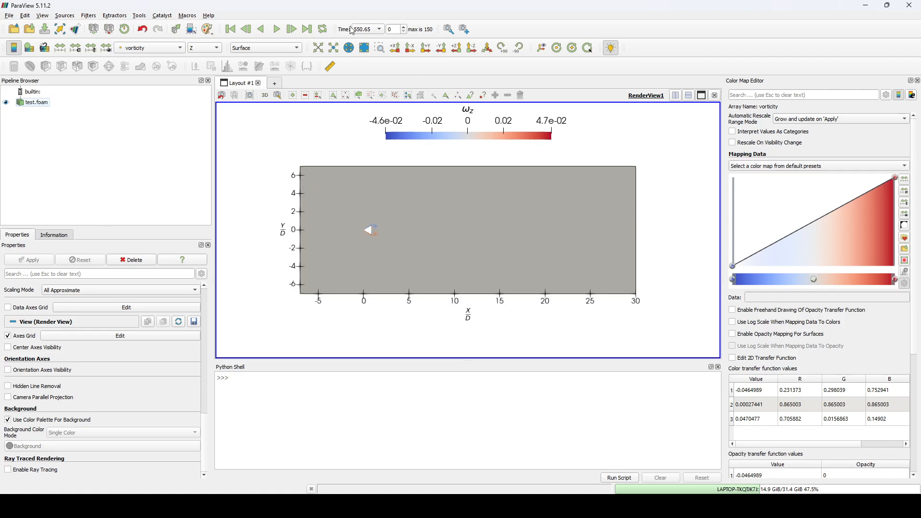
Advance the animation to time step 4 and rescale the color map to the visible data range
click(292, 29)
click(291, 29)
click(292, 29)
click(292, 29)
click(106, 48)
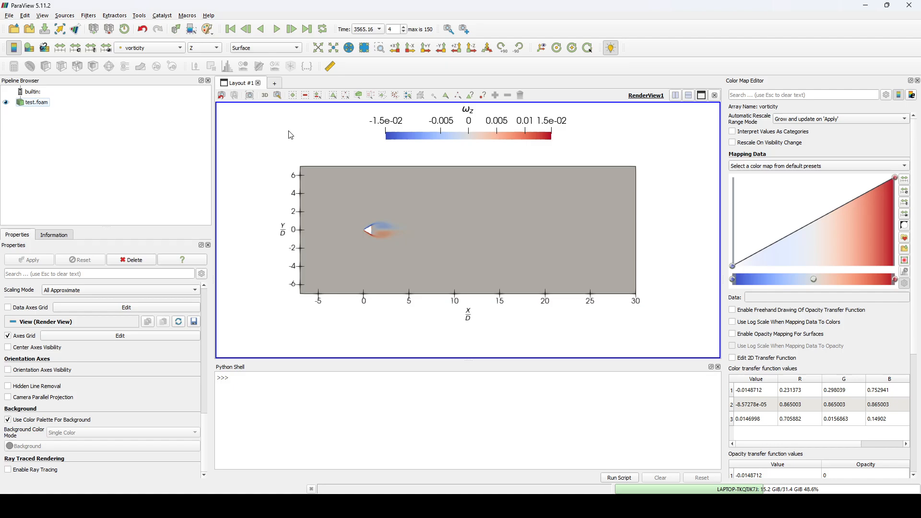
Rescale the vorticity color map to a custom range from -0.005 to 0.005
click(75, 47)
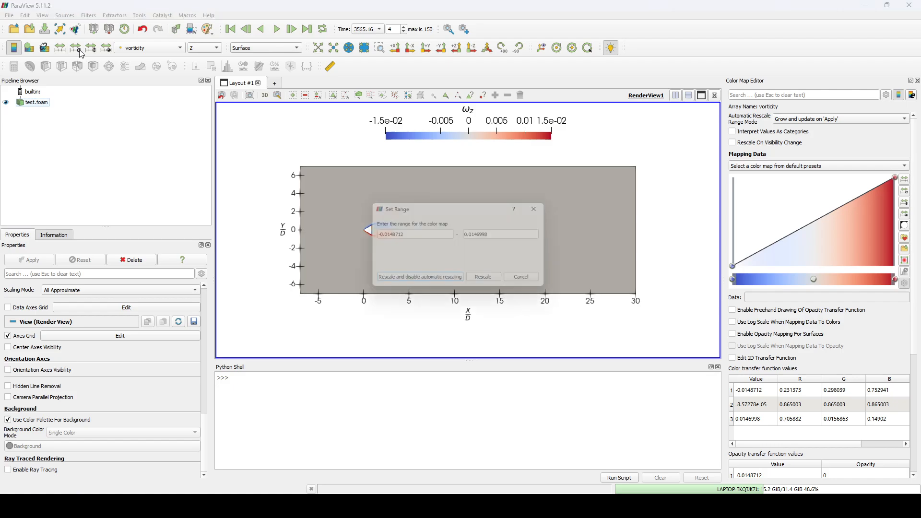
double_click(437, 234)
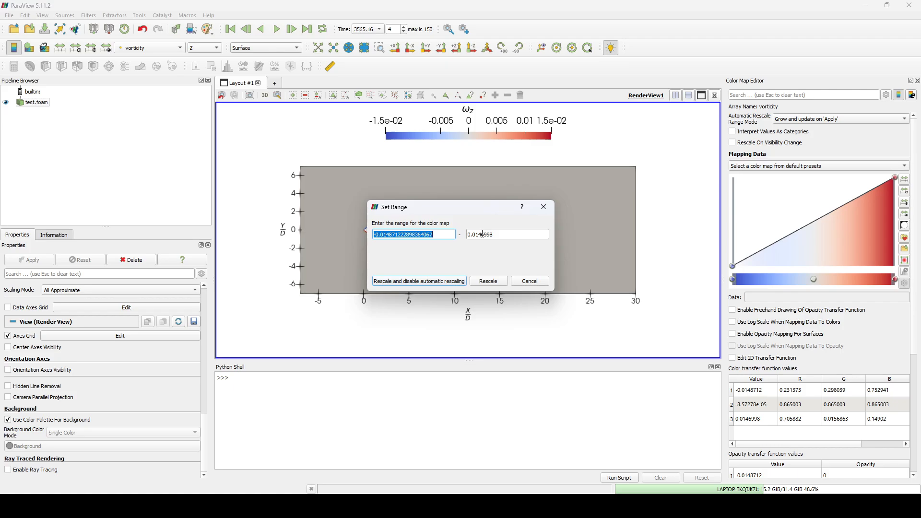
text(-0.005)
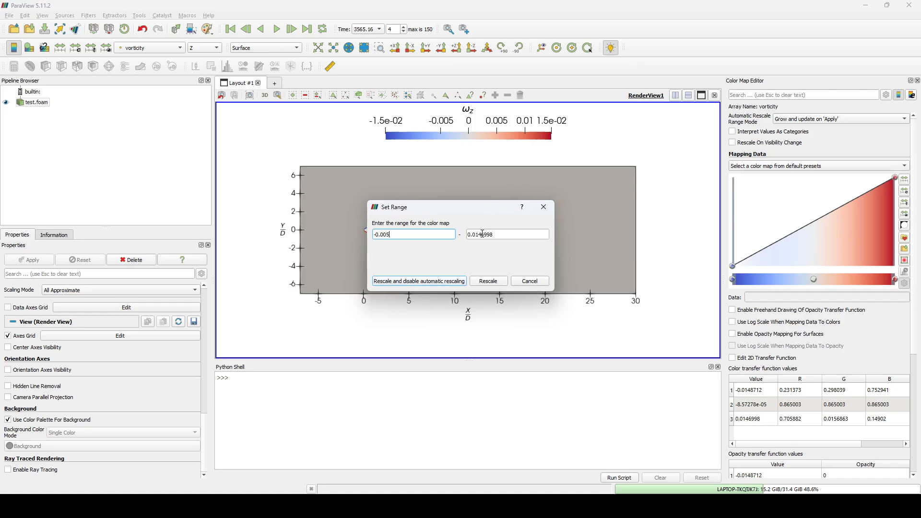
key(ctrl+a)
double_click(483, 233)
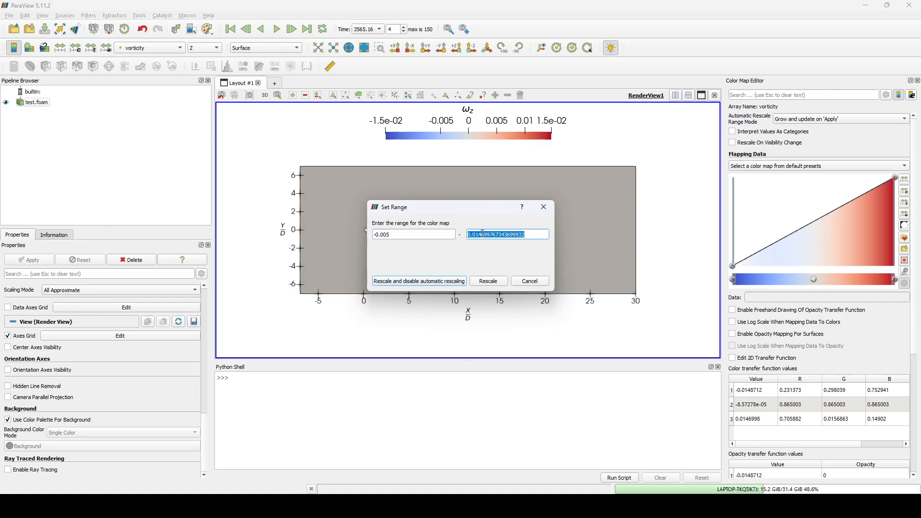
text(-0.005)
key(BackSpace)
click(489, 281)
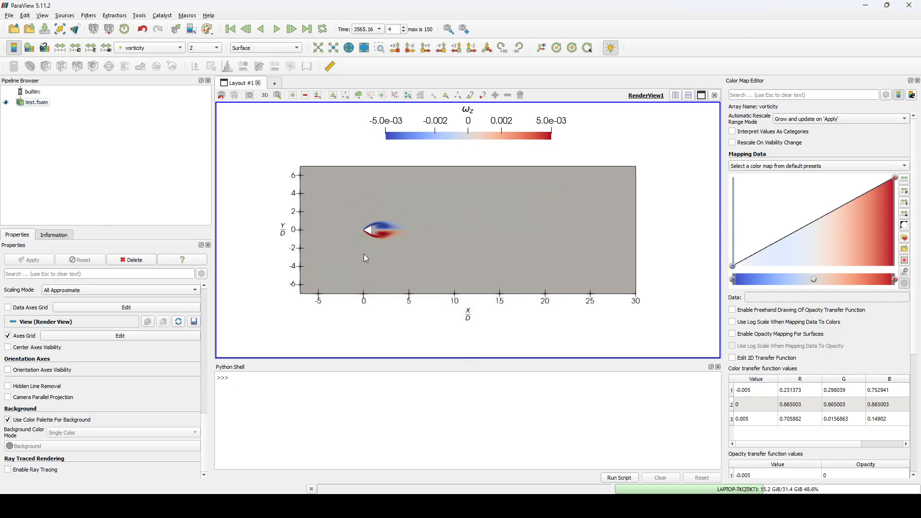
Go to the last time step of the animation and turn off the light kit in the render view
click(295, 30)
click(291, 31)
click(310, 32)
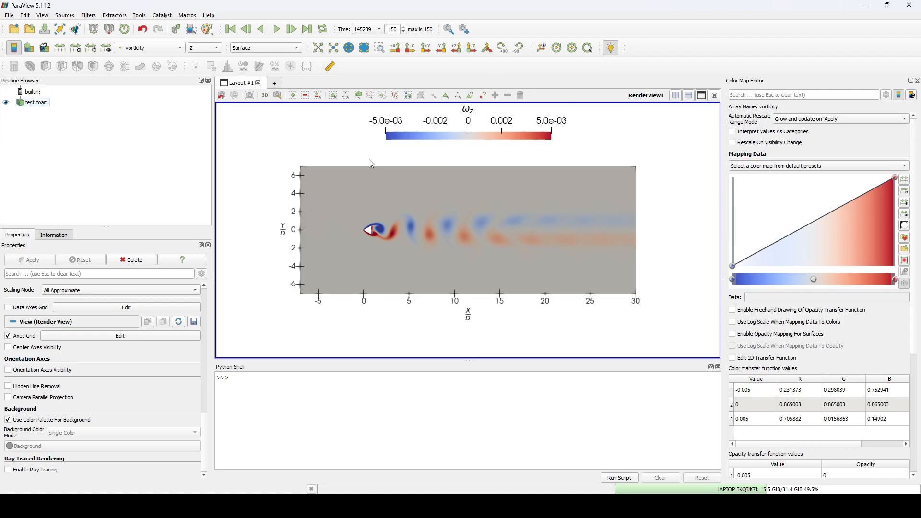
click(610, 48)
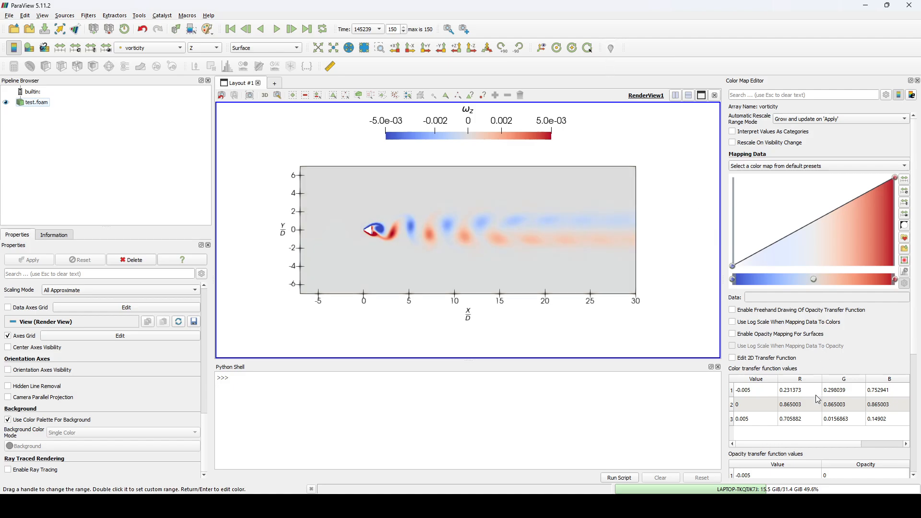
Make the color map's midpoint at value 0 white by setting its R, G and B values to 1
scroll(794, 315, down, 5)
scroll(806, 239, up, 5)
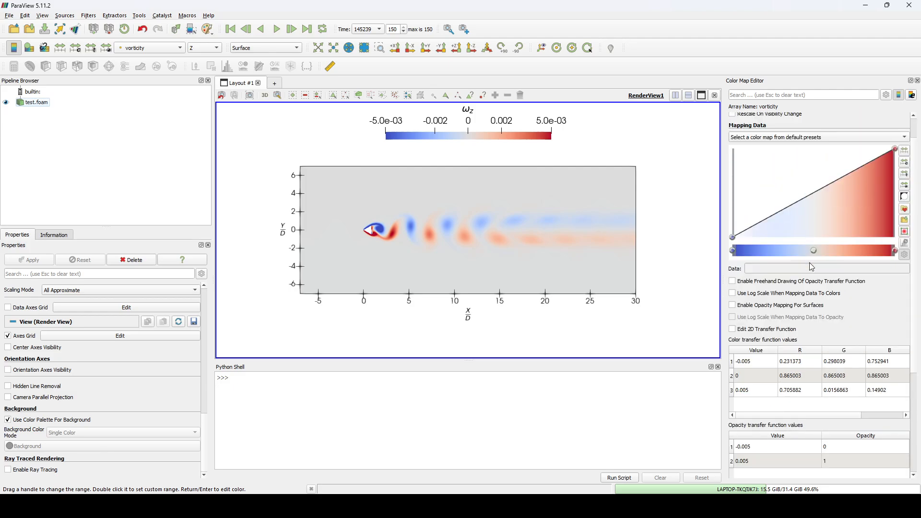
scroll(796, 338, down, 5)
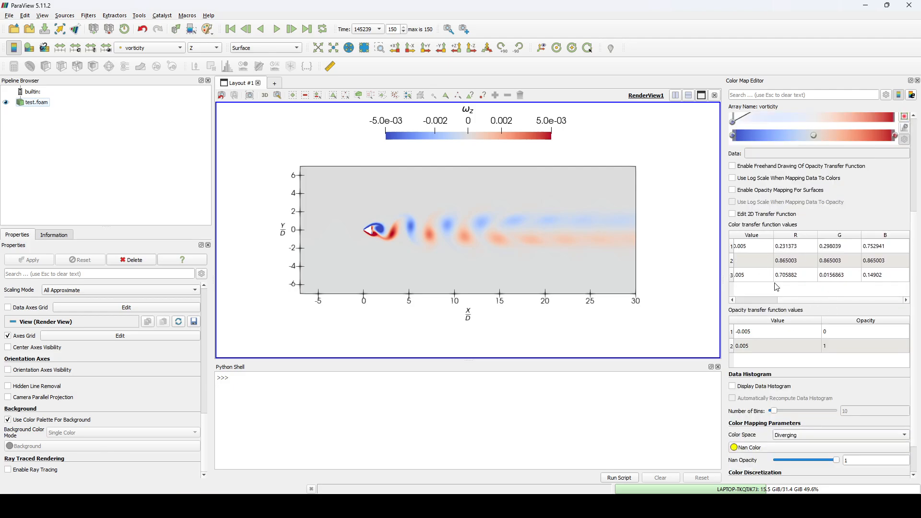
drag(795, 300, 734, 300)
scroll(796, 281, up, 5)
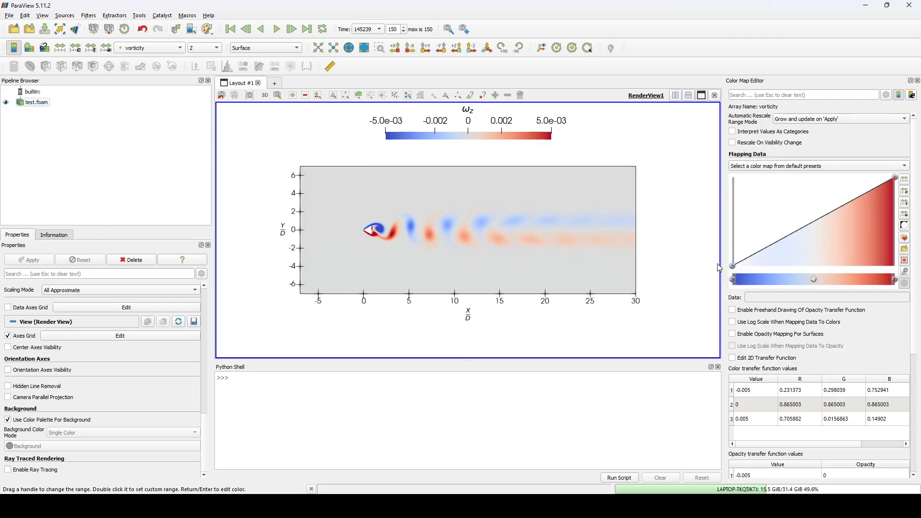
scroll(844, 278, down, 3)
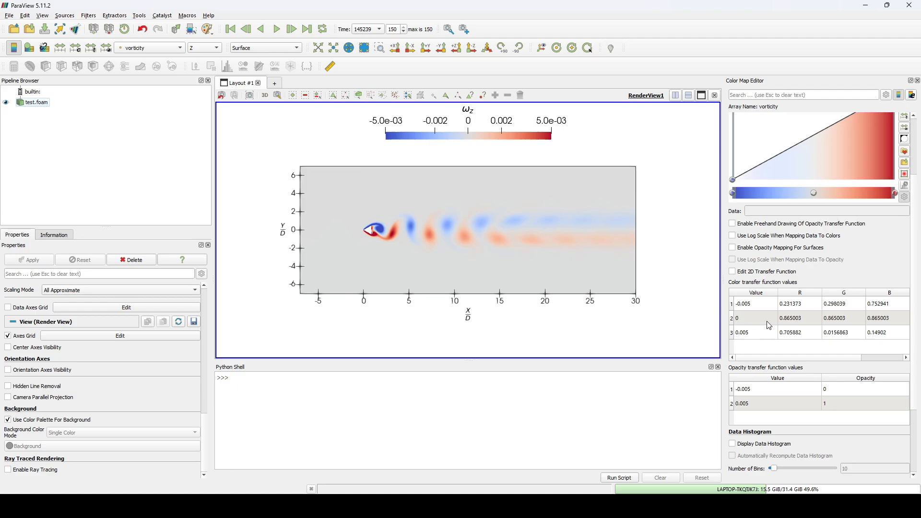
double_click(796, 315)
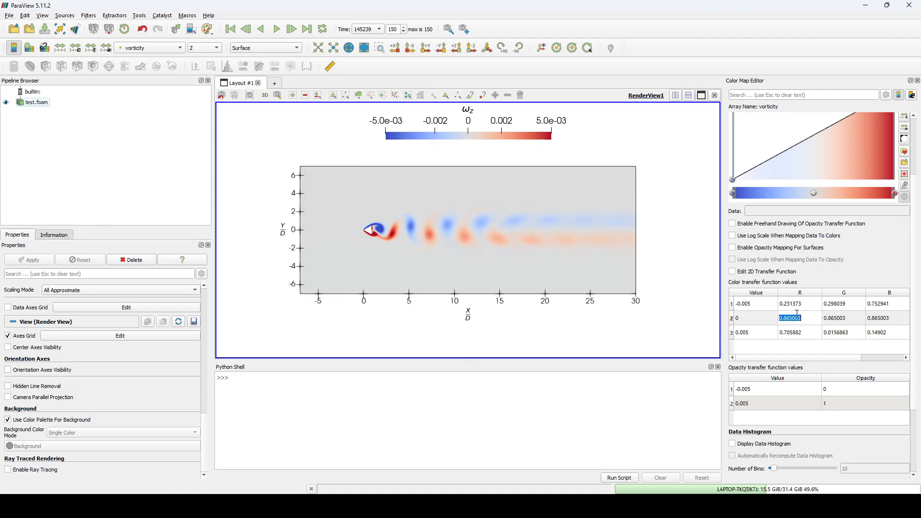
text(1)
double_click(828, 321)
text(1)
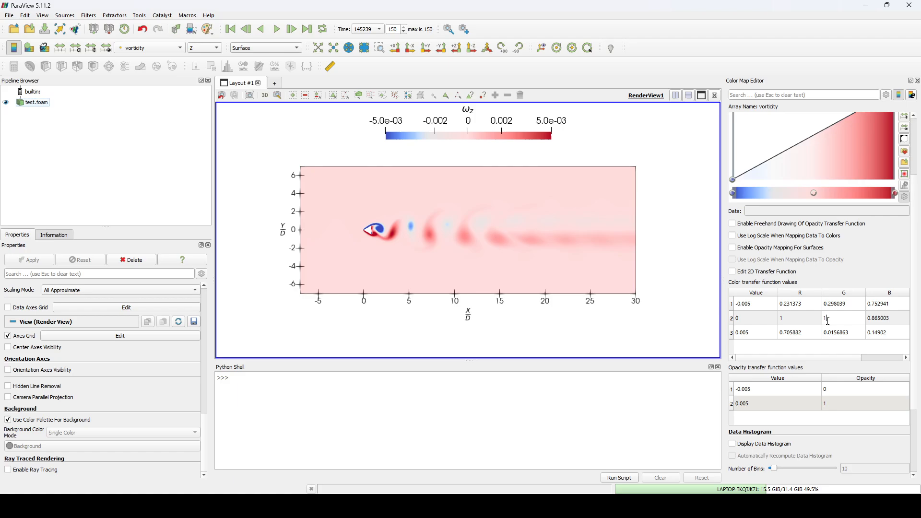
click(879, 325)
double_click(881, 320)
text(1)
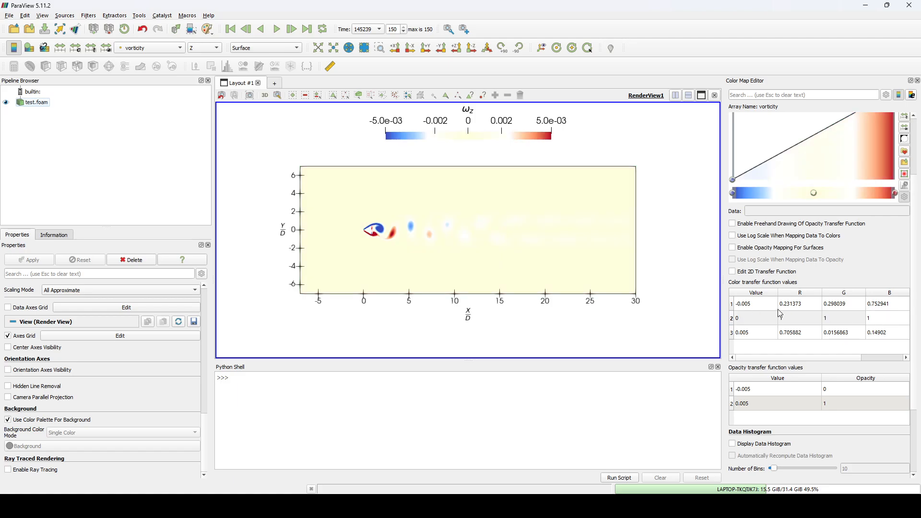
click(660, 147)
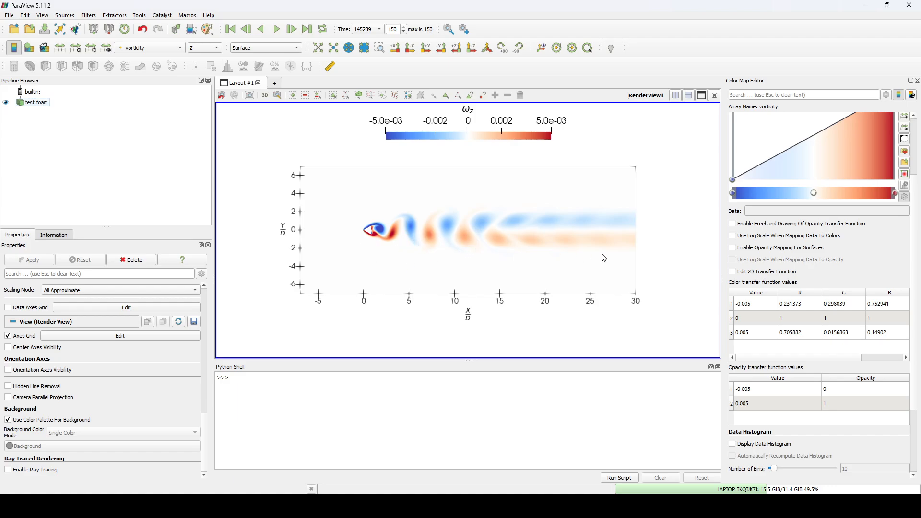
Change the vorticity color map's color space to Lab
scroll(811, 305, down, 3)
scroll(810, 304, down, 1)
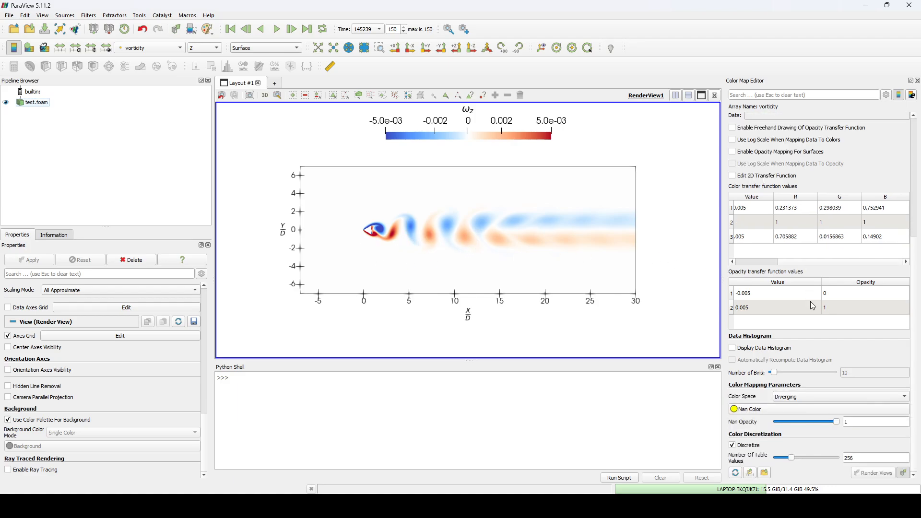
click(795, 402)
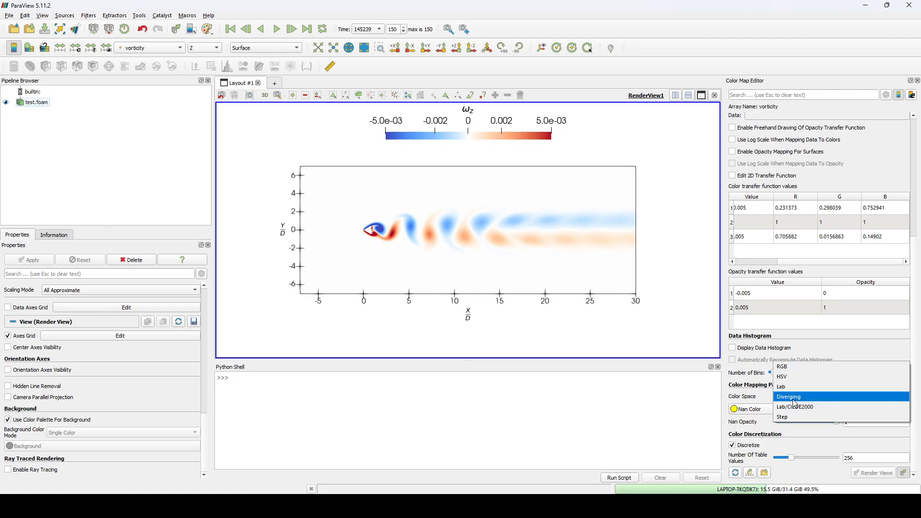
click(802, 387)
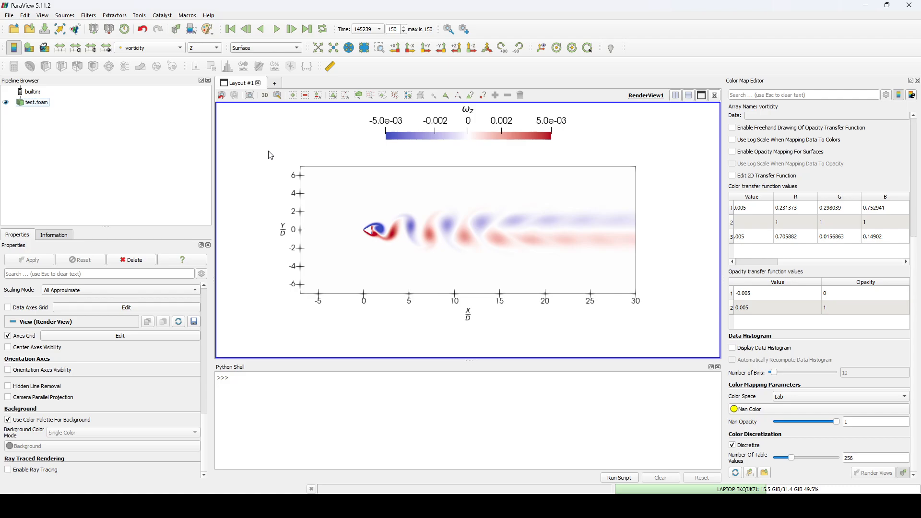
right_click(44, 106)
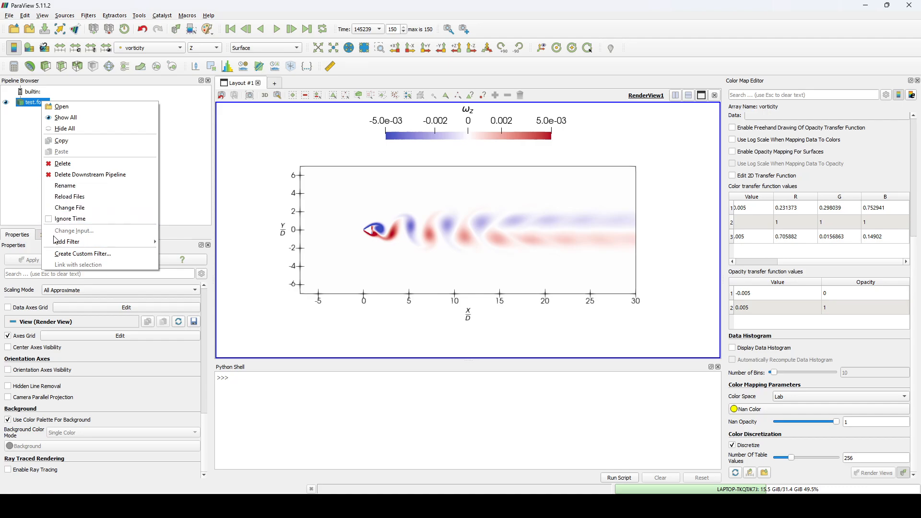
mouse_move(54, 243)
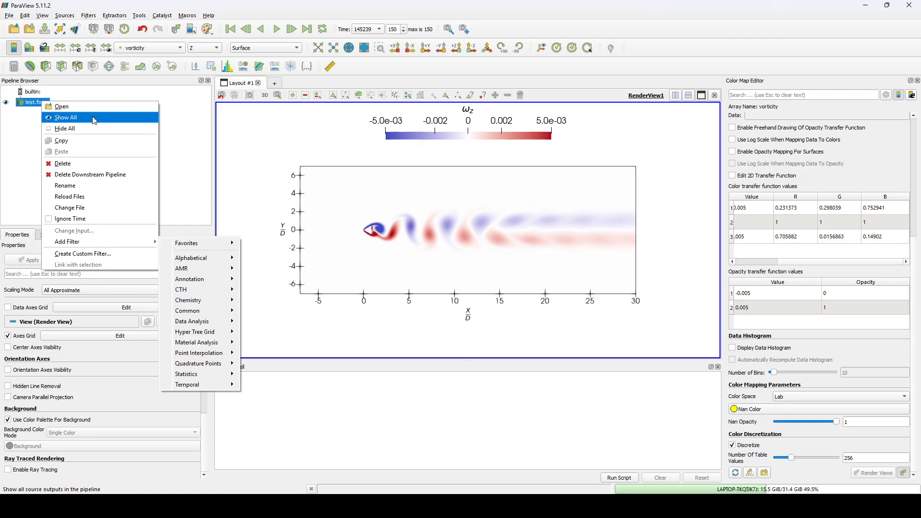
click(194, 52)
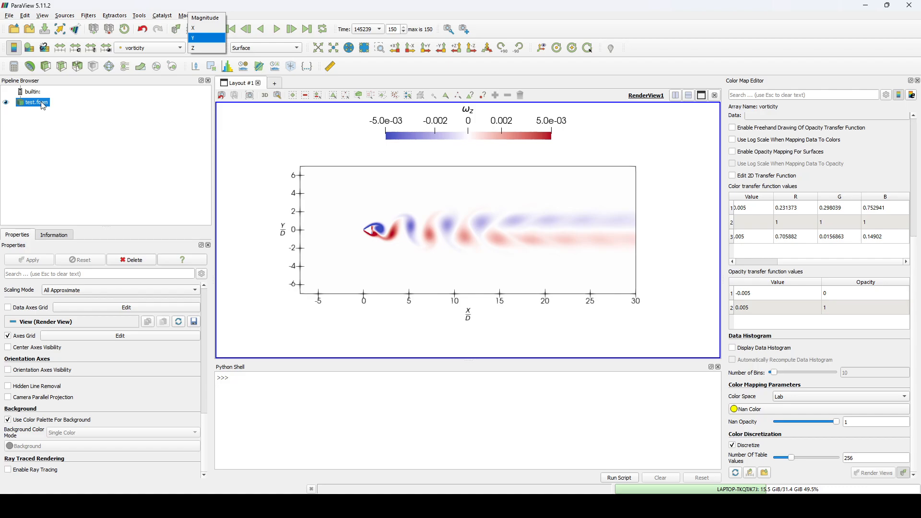
click(41, 102)
click(36, 114)
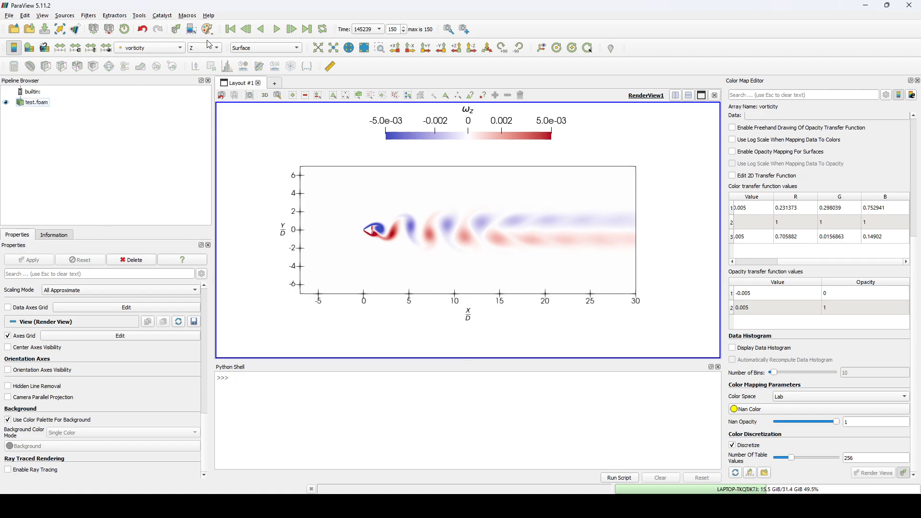
Add a Python Calculator filter to test.foam with expression vorticity[:,2] and array name scalar_vort_z, and apply it
right_click(43, 104)
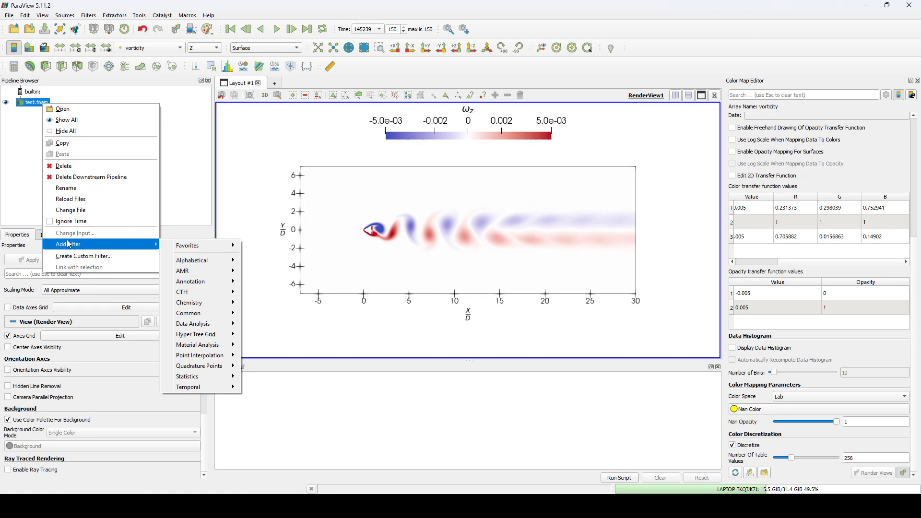
mouse_move(202, 260)
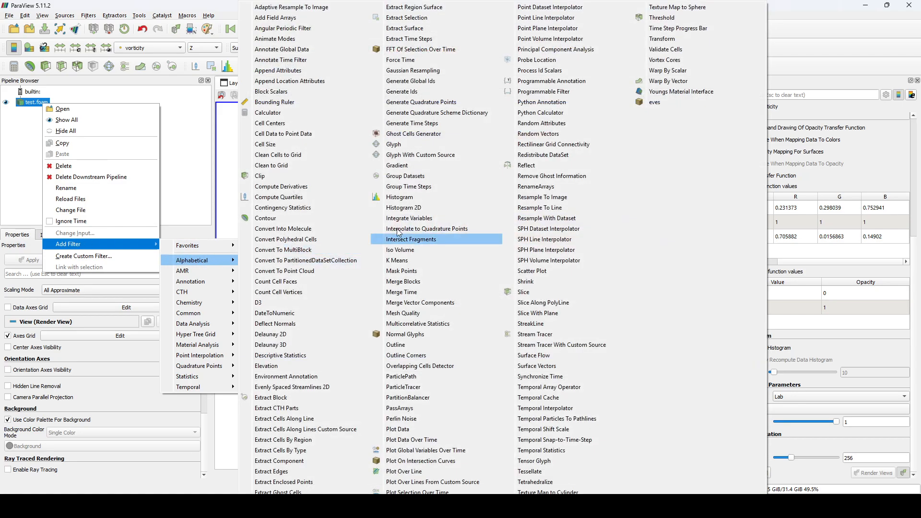
click(549, 113)
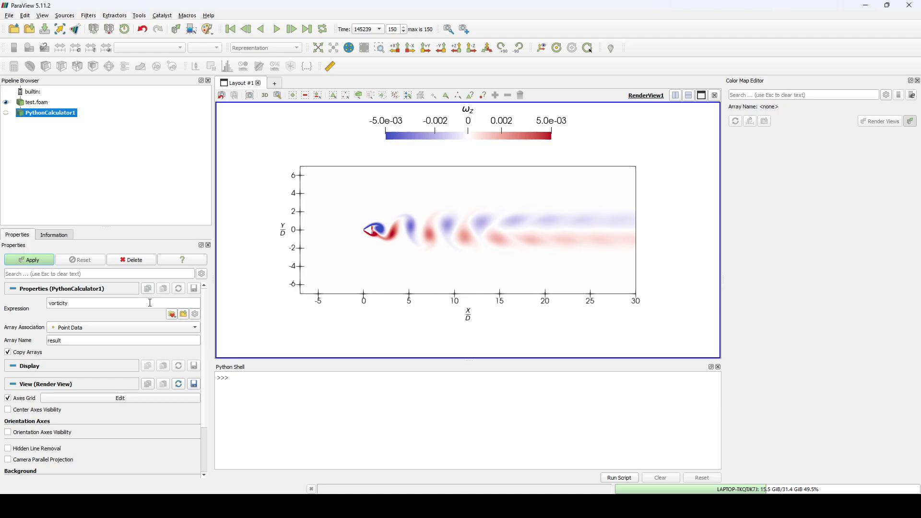
click(150, 303)
text(vorticity[:,2)
double_click(73, 343)
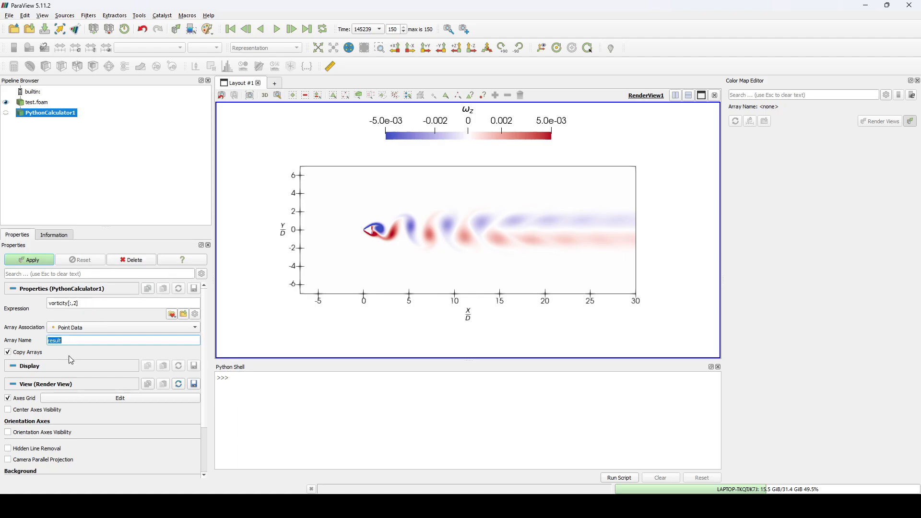
text(scalar_vort_z)
click(41, 262)
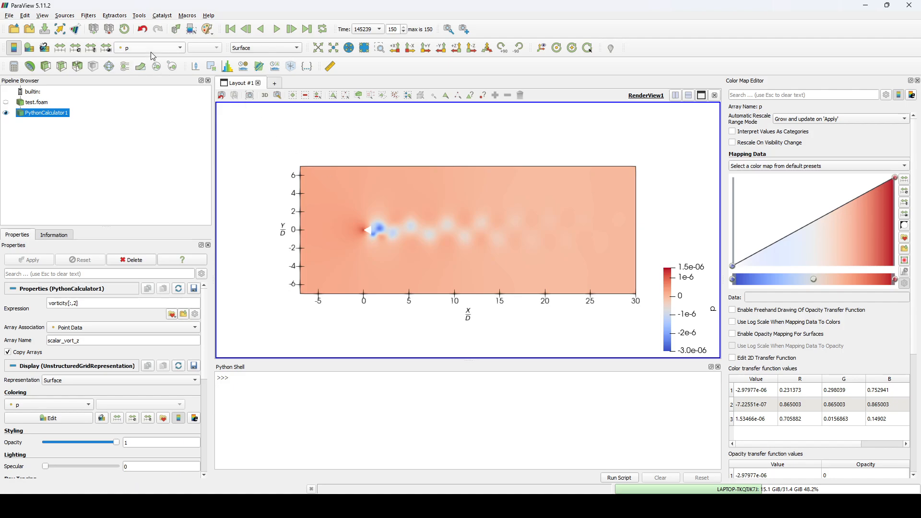
Color the Python Calculator output by scalar_vort_z and rescale its color map to a custom range from -0.005 to 0.005
click(152, 48)
click(161, 79)
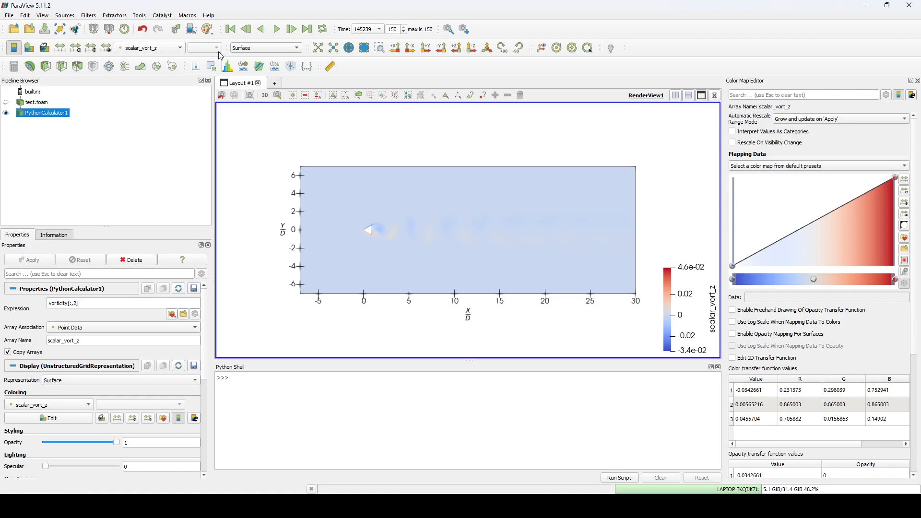
click(76, 48)
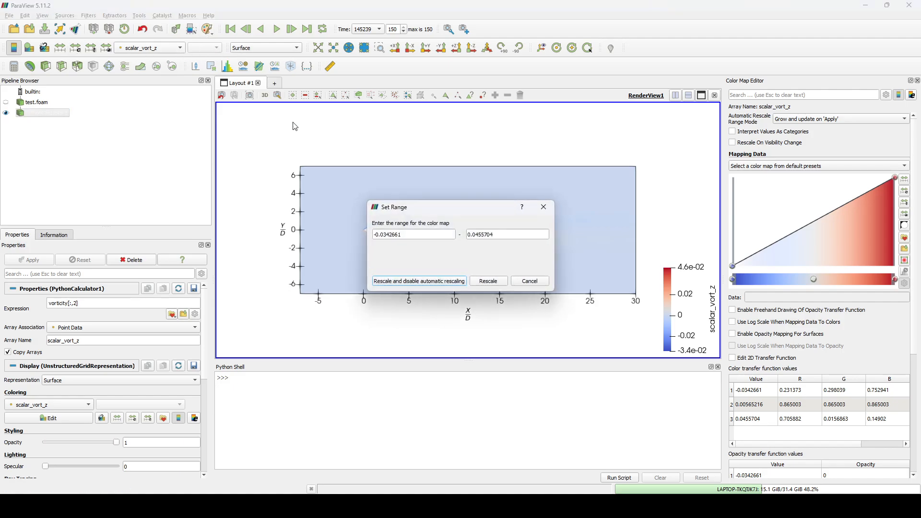
triple_click(413, 234)
text(-0.005)
key(ctrl+a)
key(ctrl+c)
triple_click(477, 234)
key(ctrl+v)
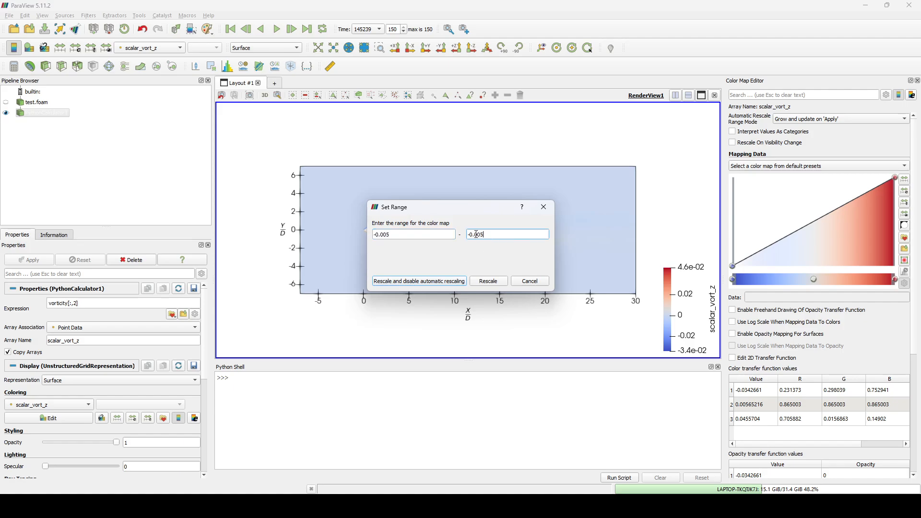
click(470, 234)
key(BackSpace)
click(483, 281)
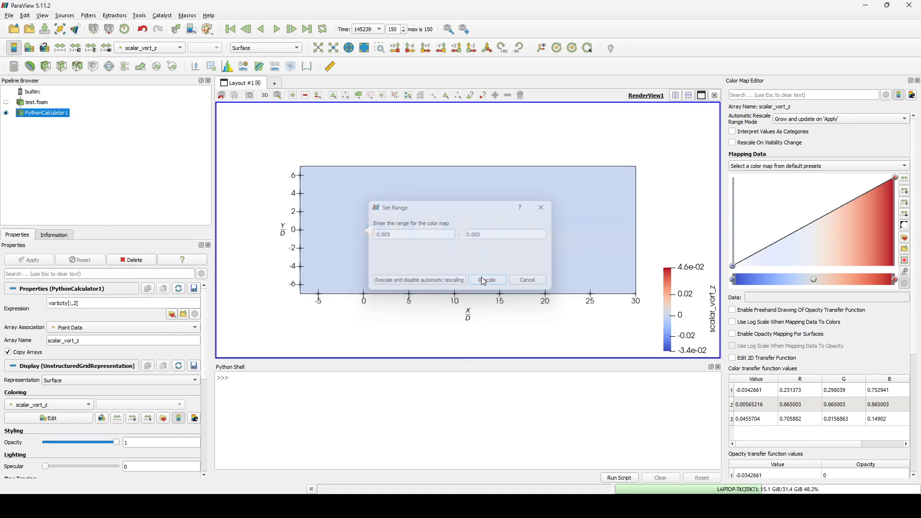
Make the scalar_vort_z color map white at value 0 by setting the midpoint's R, G and B values to 1
scroll(816, 240, down, 4)
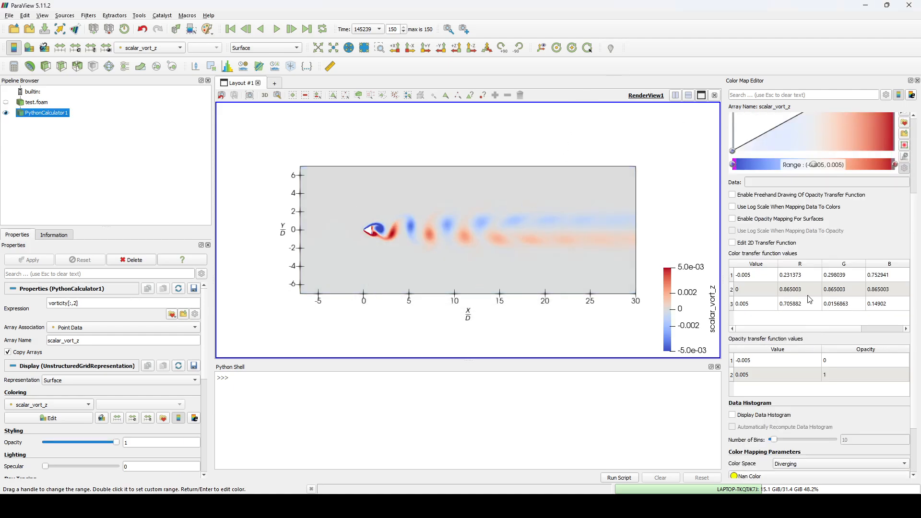
double_click(809, 292)
text(1)
key(Tab)
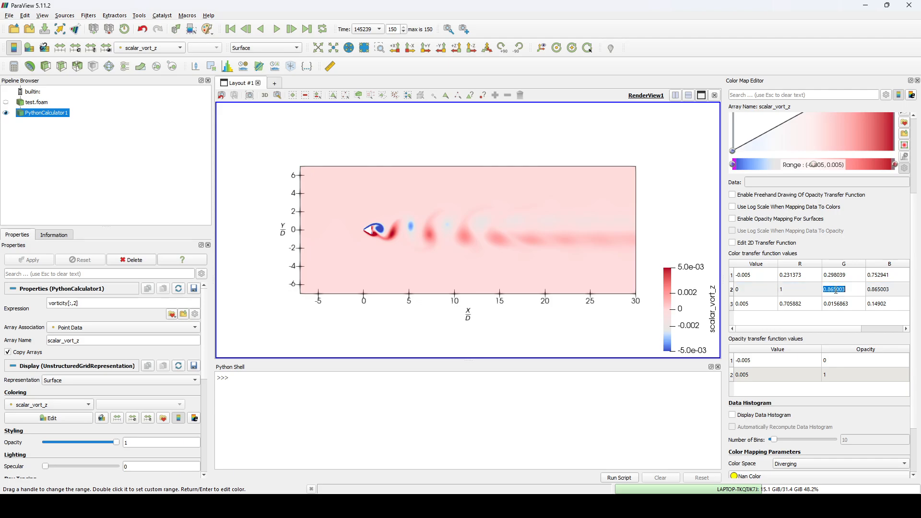
text(1)
key(Tab)
text(1)
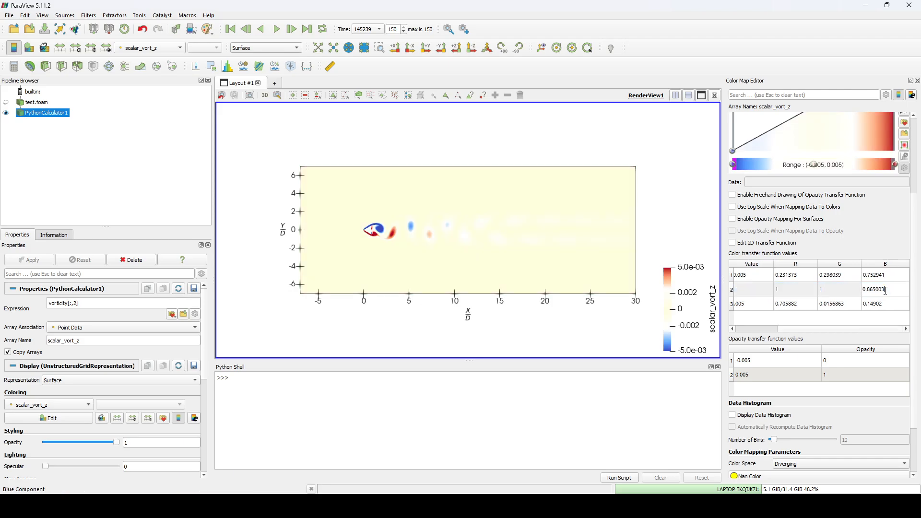
key(Return)
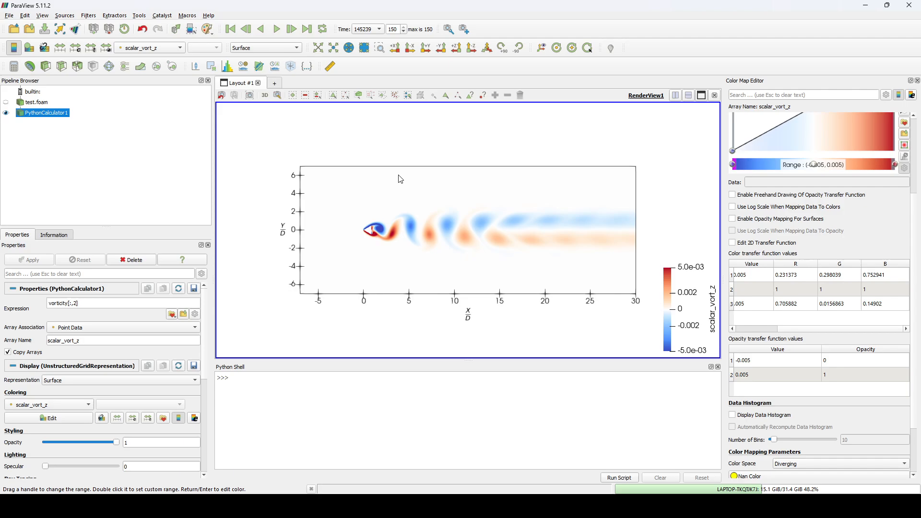
Change the scalar_vort_z color map's color space to Lab
scroll(767, 312, down, 2)
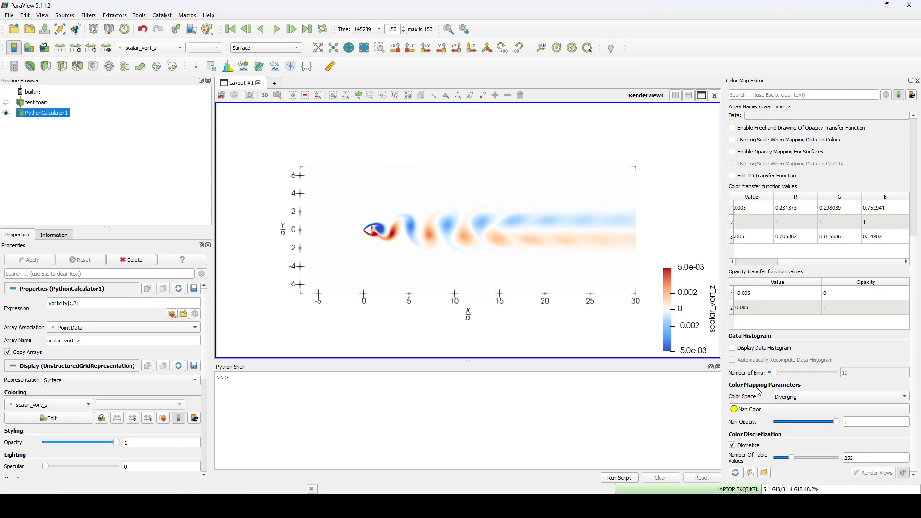
click(777, 396)
click(784, 387)
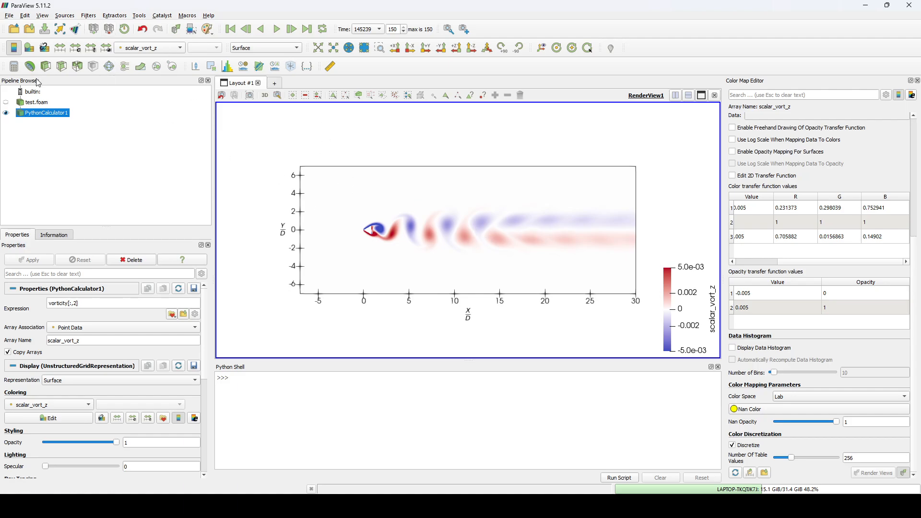
Slice the Python Calculator output with a Z-normal plane and color the slice by scalar_vort_z
click(61, 69)
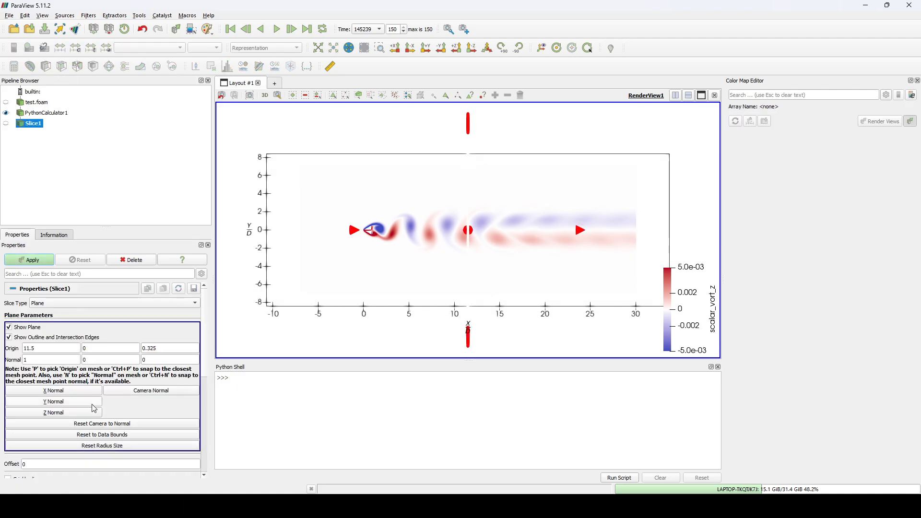
click(90, 412)
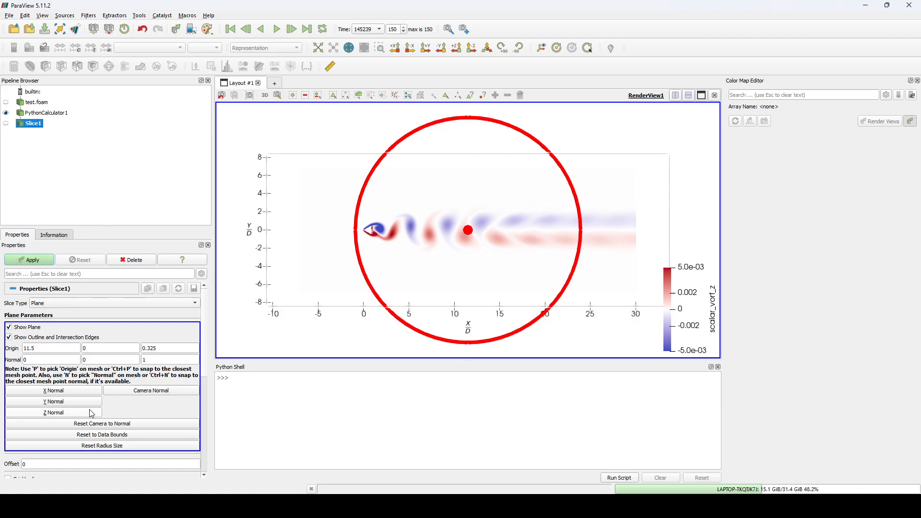
click(49, 263)
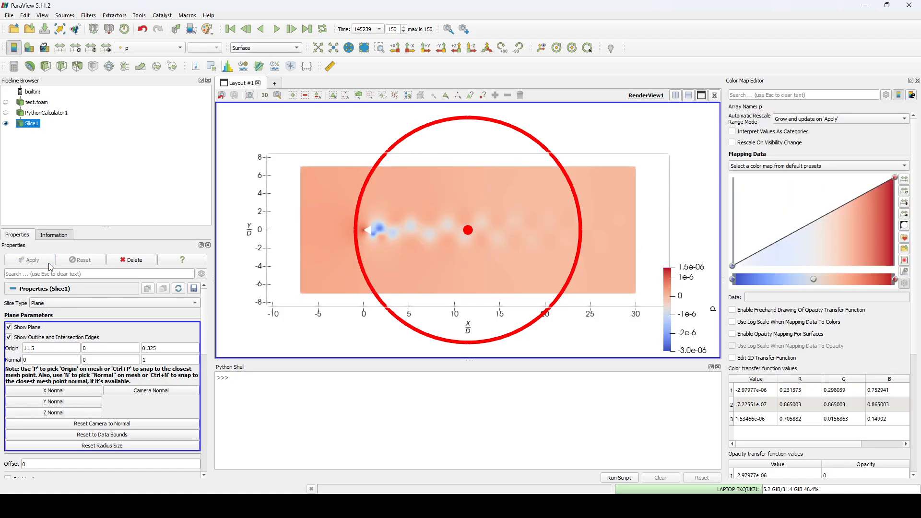
click(129, 48)
click(137, 76)
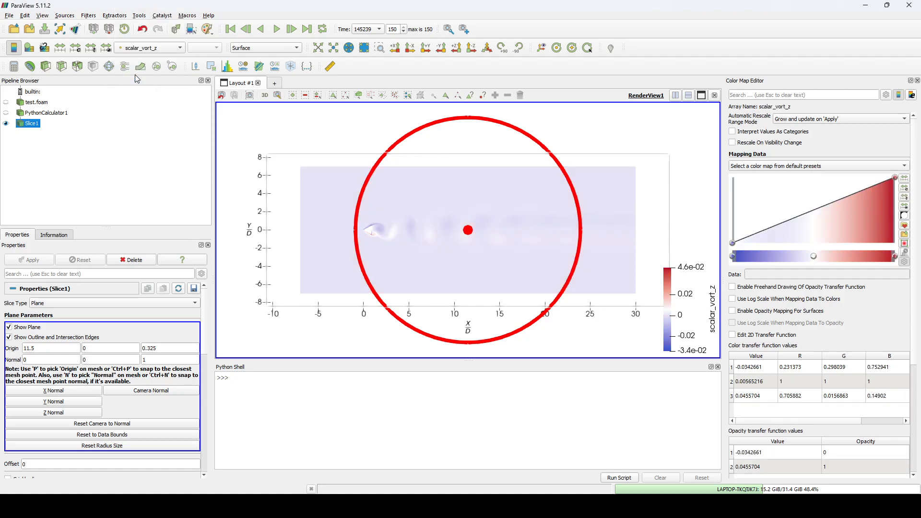
Rescale the slice's scalar_vort_z color map to a custom range from -0.005 to 0.005
click(75, 48)
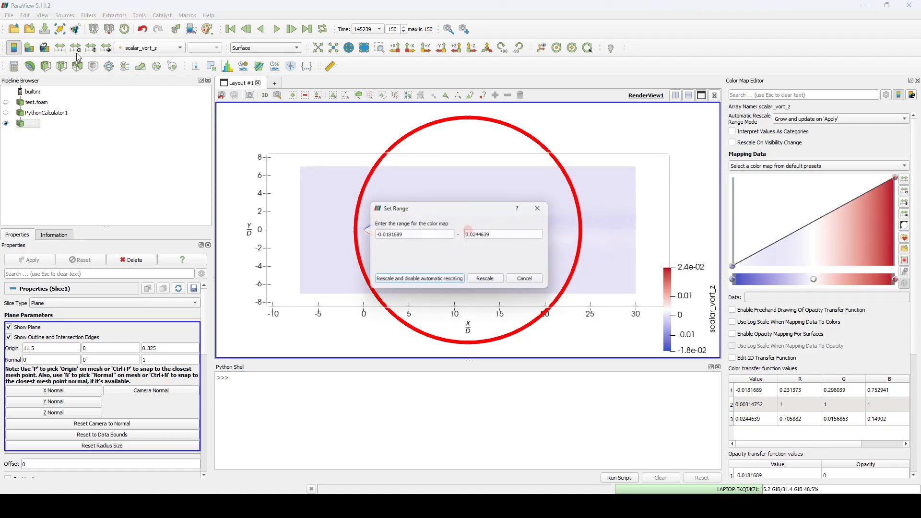
double_click(417, 234)
text(-0.005)
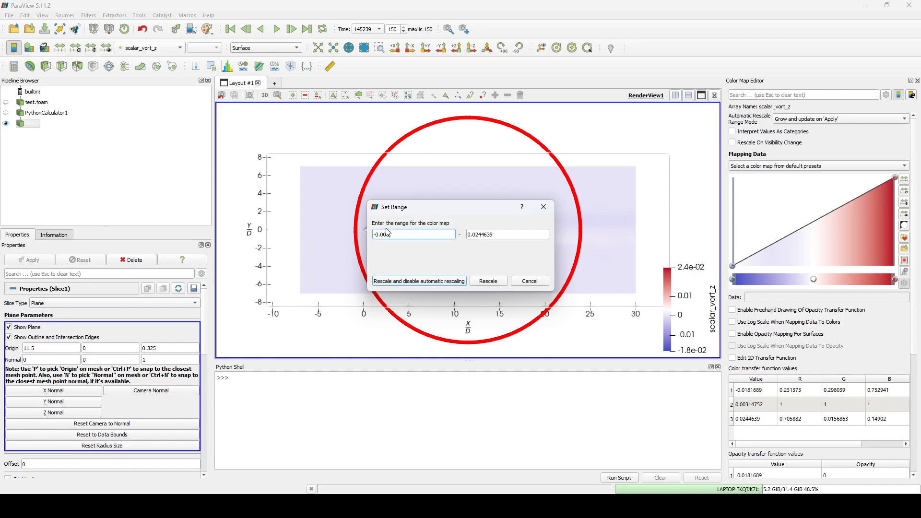
drag(468, 235, 527, 235)
key(ctrl+v)
click(484, 281)
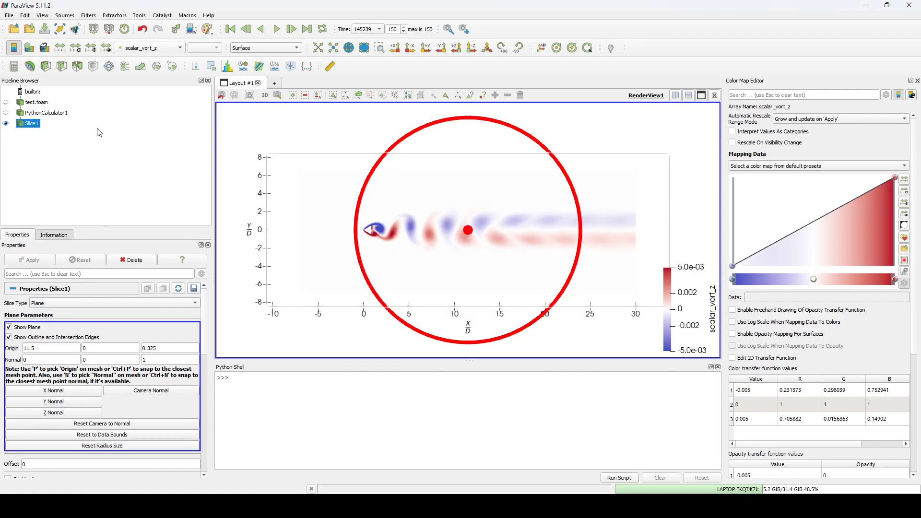
Add a Contour filter to the slice and set it to contour by scalar_vort_z
click(37, 72)
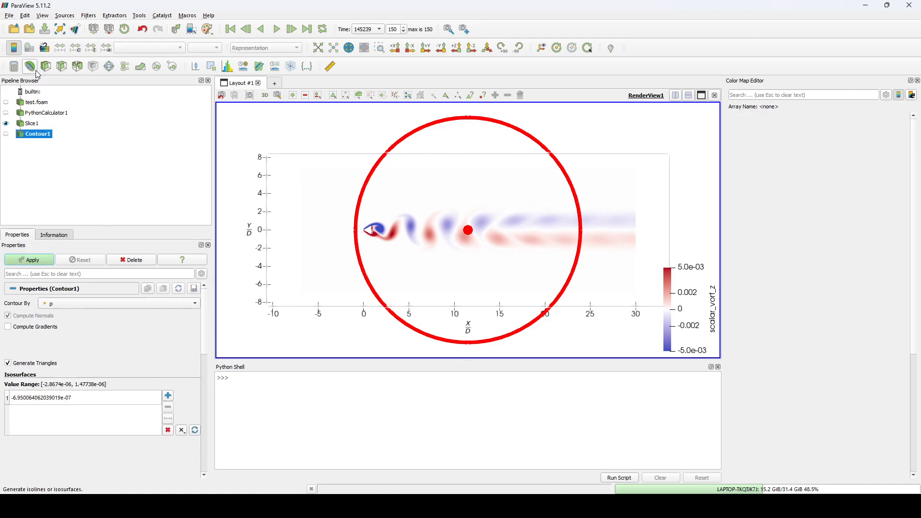
click(77, 305)
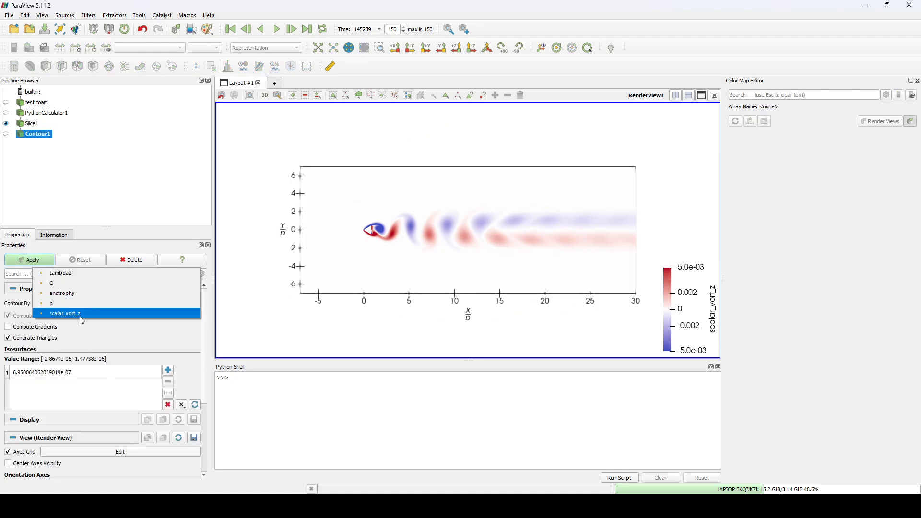
click(88, 317)
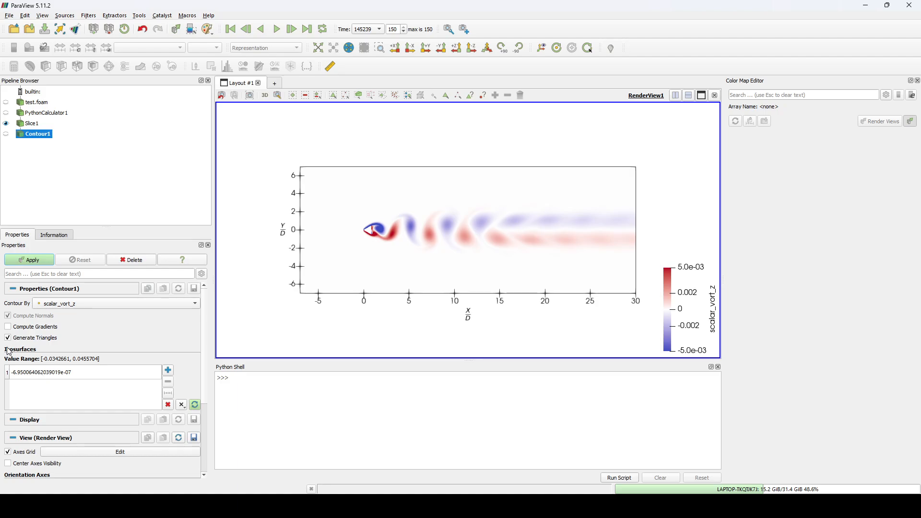
Replace the contour's isosurface values with a linear series of 10 samples from -0.005 to 0.005 and apply the filter
click(168, 404)
click(168, 393)
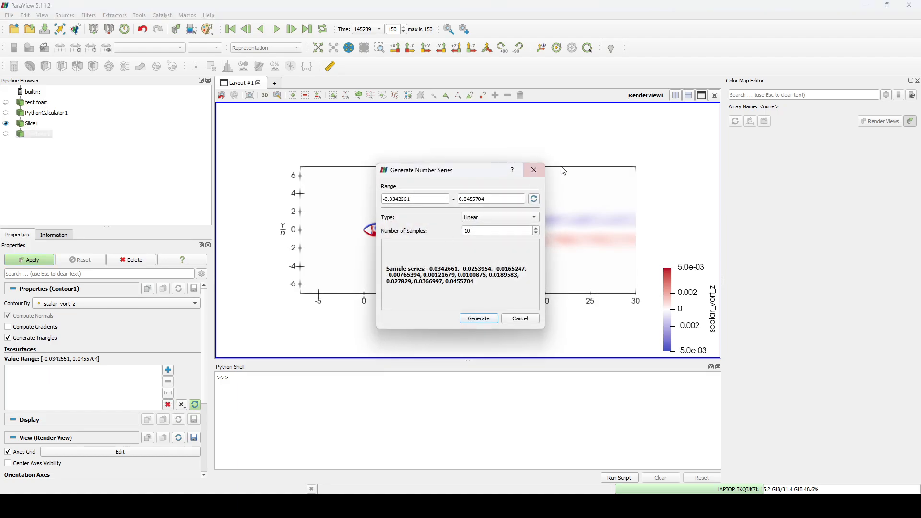
triple_click(424, 200)
text(-0.005)
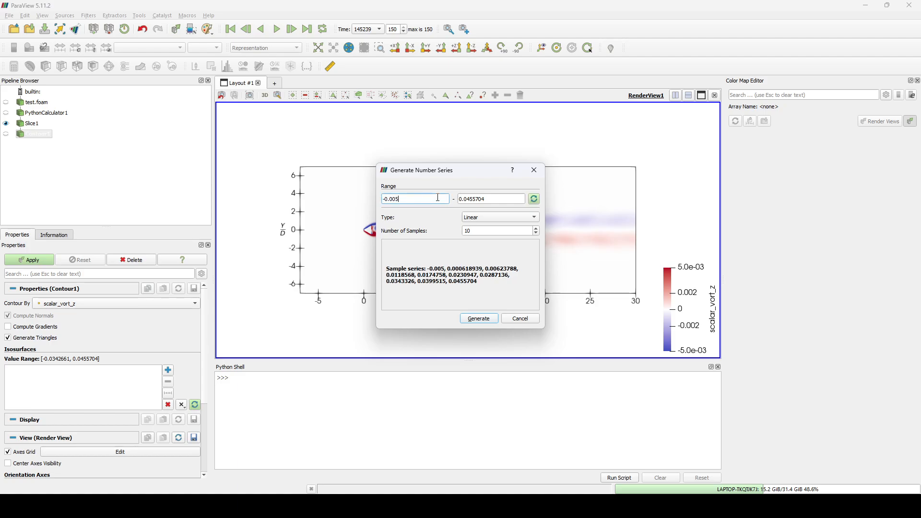
triple_click(471, 198)
text(-0.005)
key(BackSpace)
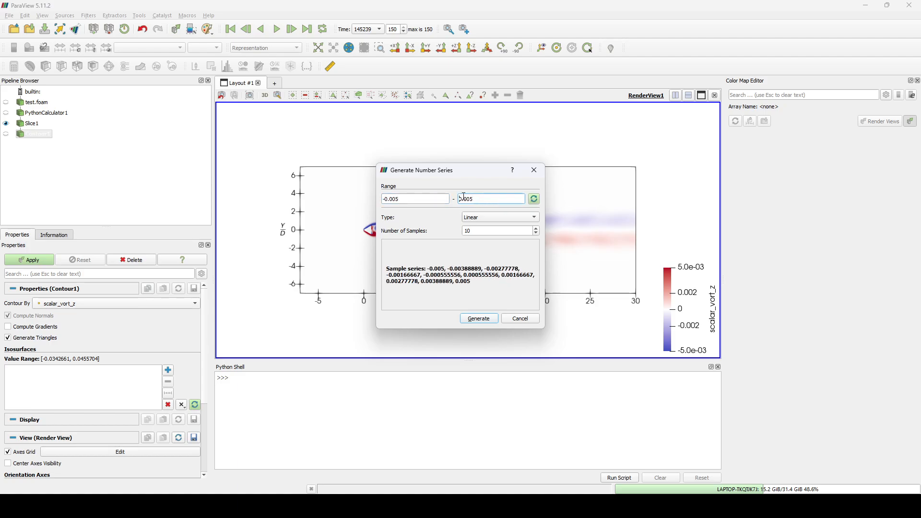
click(470, 318)
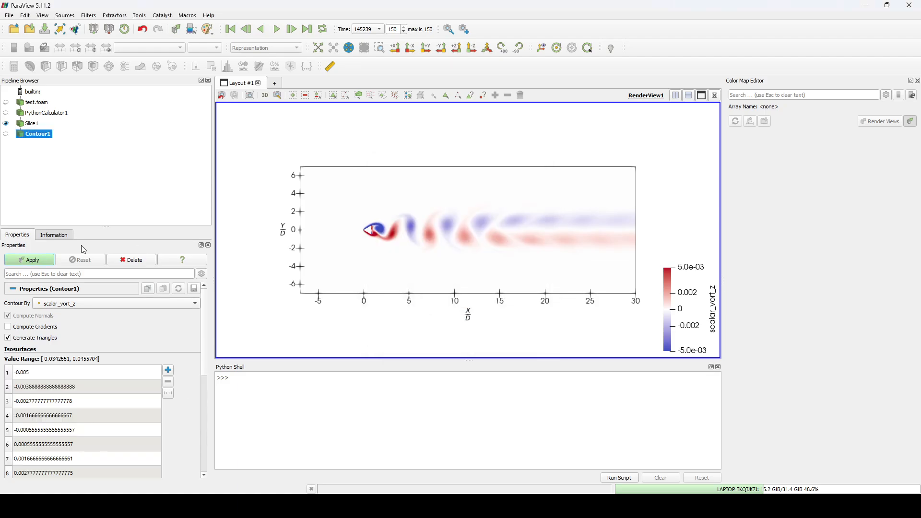
click(17, 260)
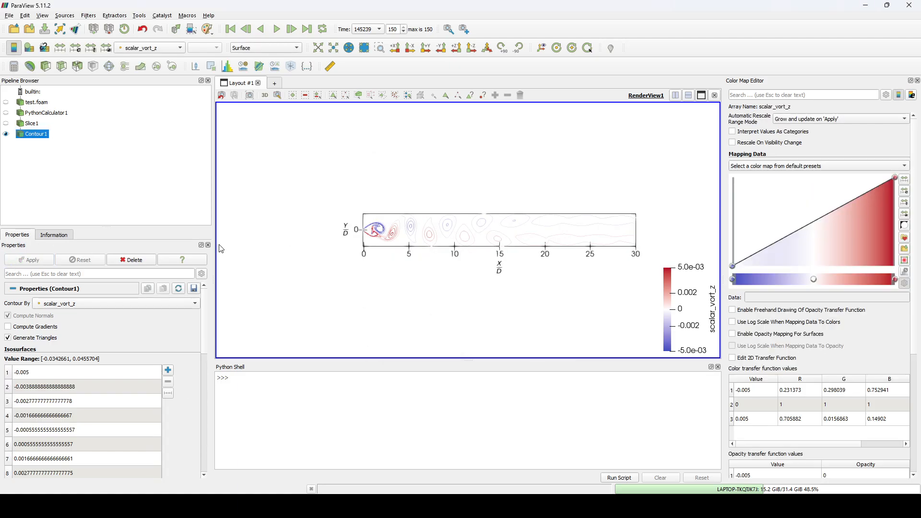
Show the slice together with the contour lines in the render view
scroll(413, 237, up, 5)
scroll(367, 206, down, 4)
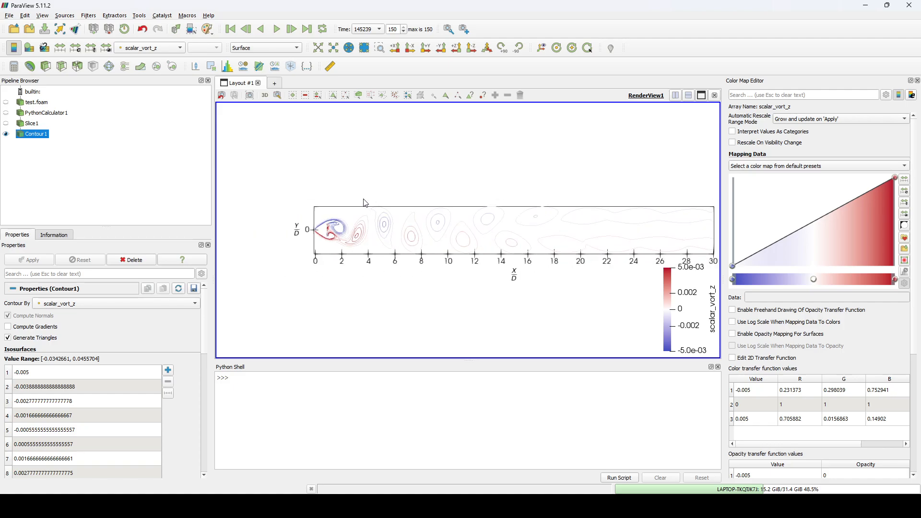
scroll(392, 224, down, 2)
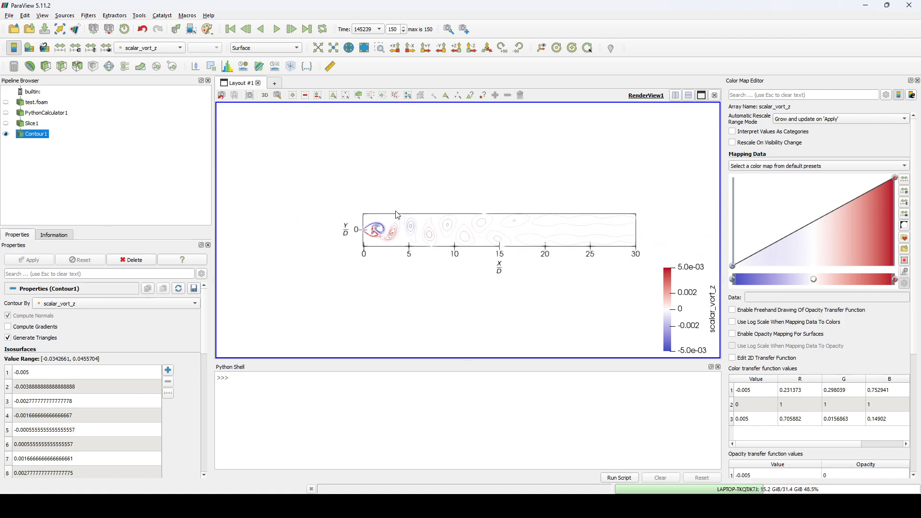
click(5, 125)
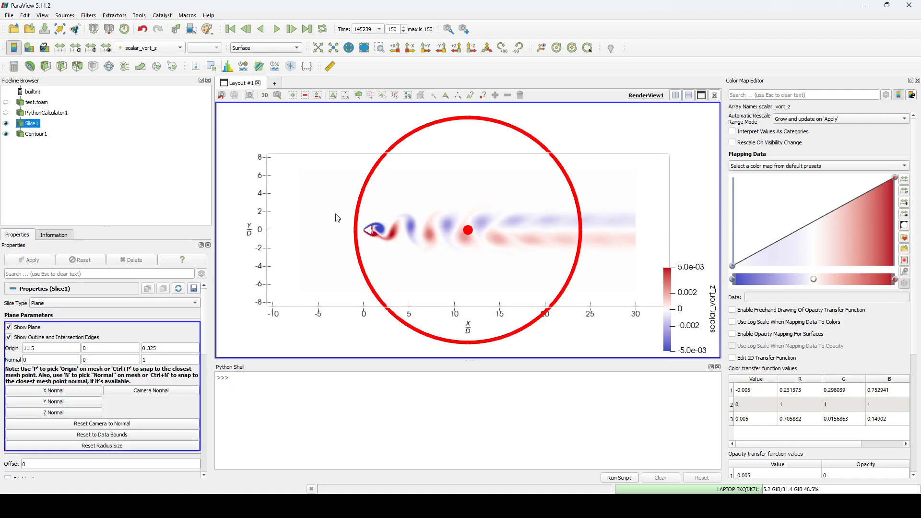
Color the contour lines with a solid black color instead of by scalar_vort_z
click(24, 135)
click(53, 234)
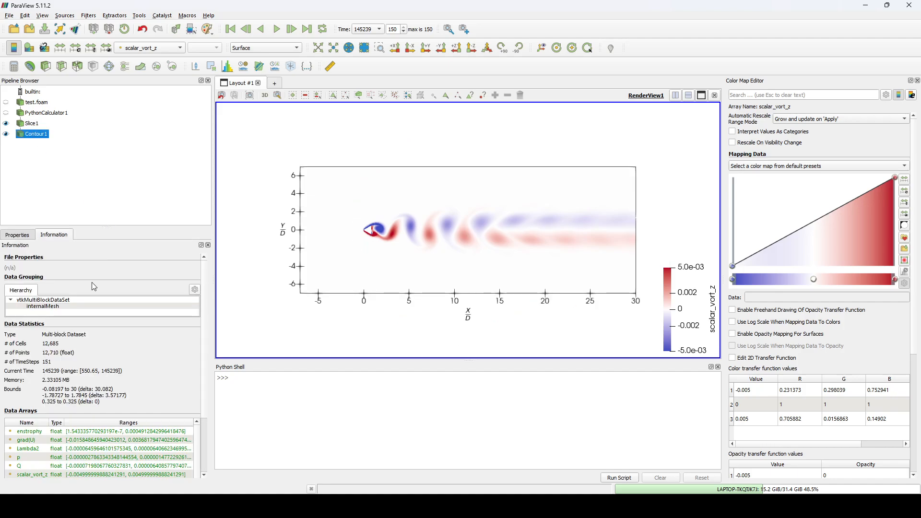
scroll(67, 299, down, 3)
click(28, 237)
scroll(69, 329, down, 15)
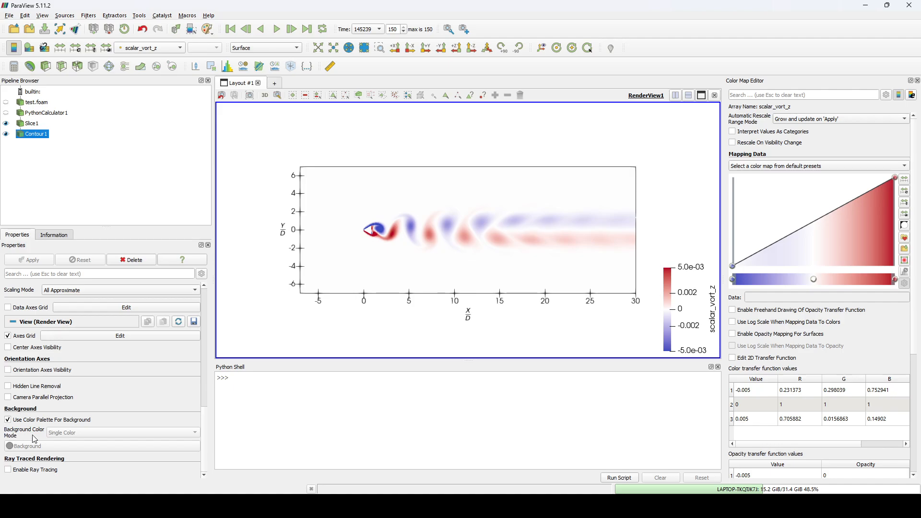
scroll(45, 389, up, 8)
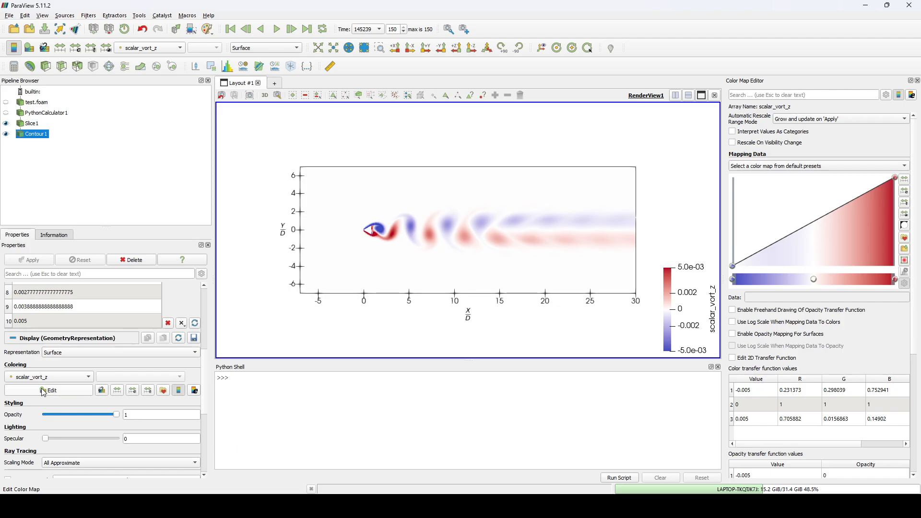
click(52, 377)
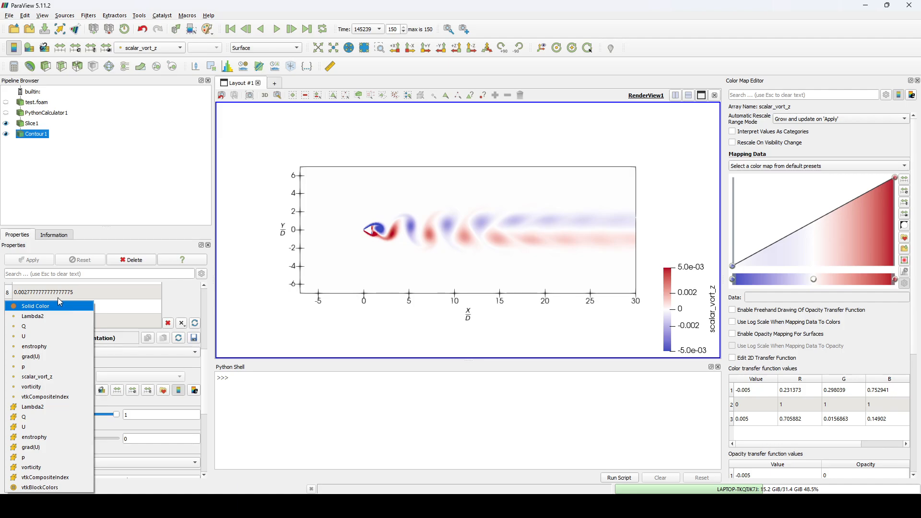
click(39, 306)
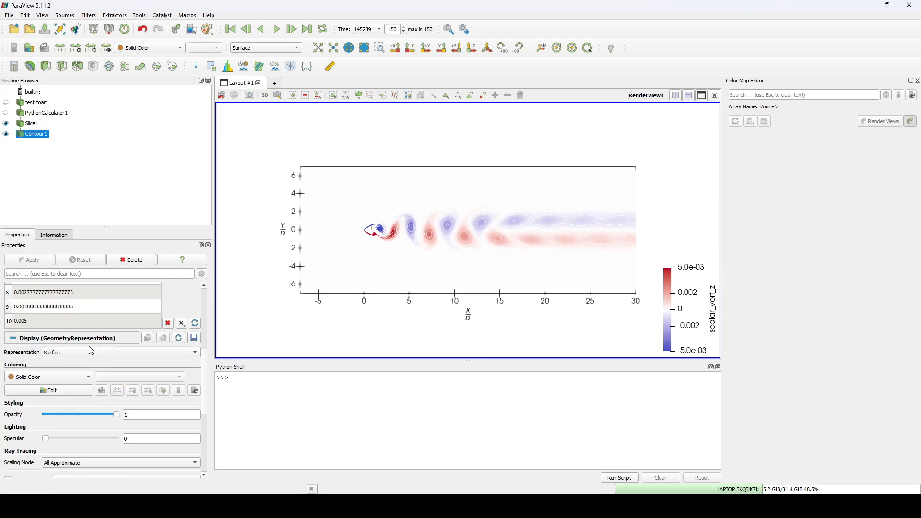
click(70, 391)
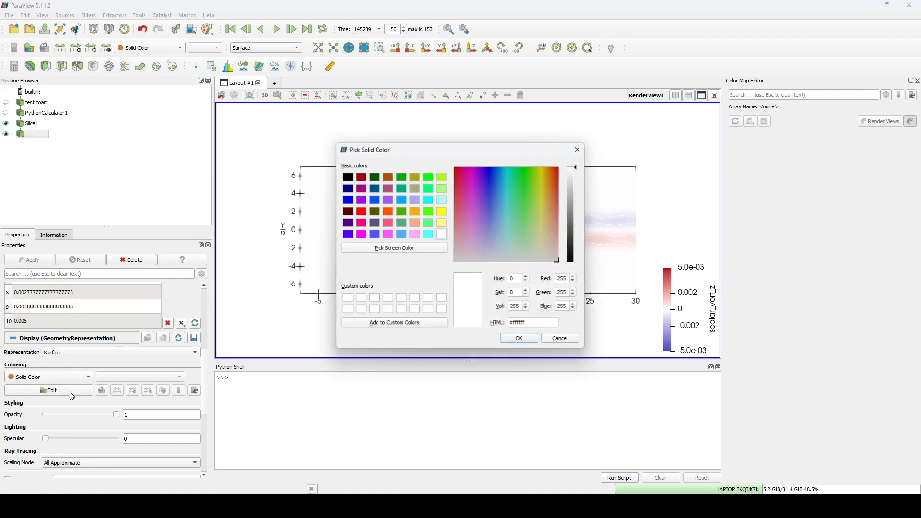
click(347, 177)
click(508, 342)
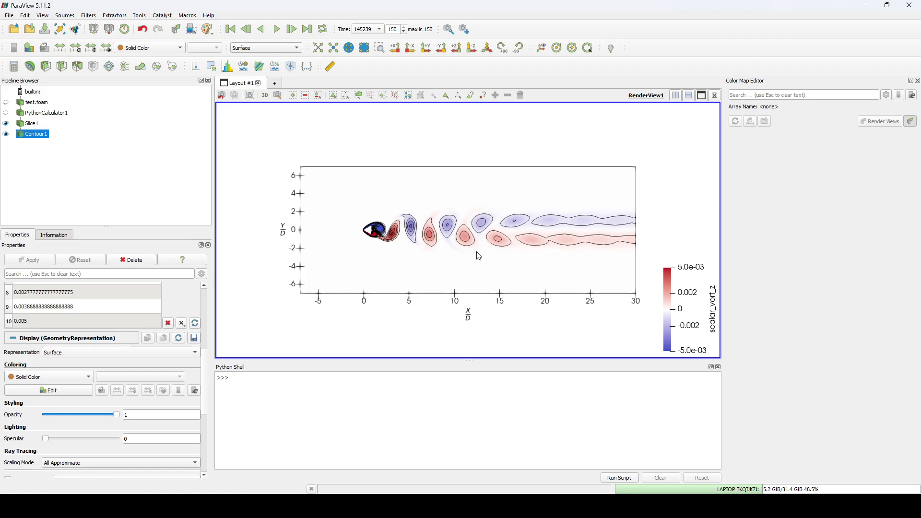
Move the scalar_vort_z color legend above the plot so that it lies horizontally, centered over the flow domain
drag(691, 298, 457, 127)
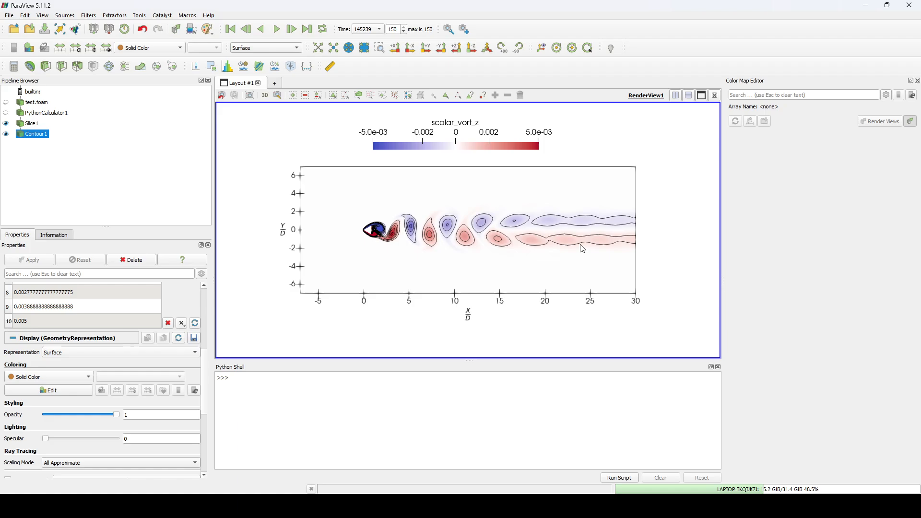
scroll(639, 232, up, 2)
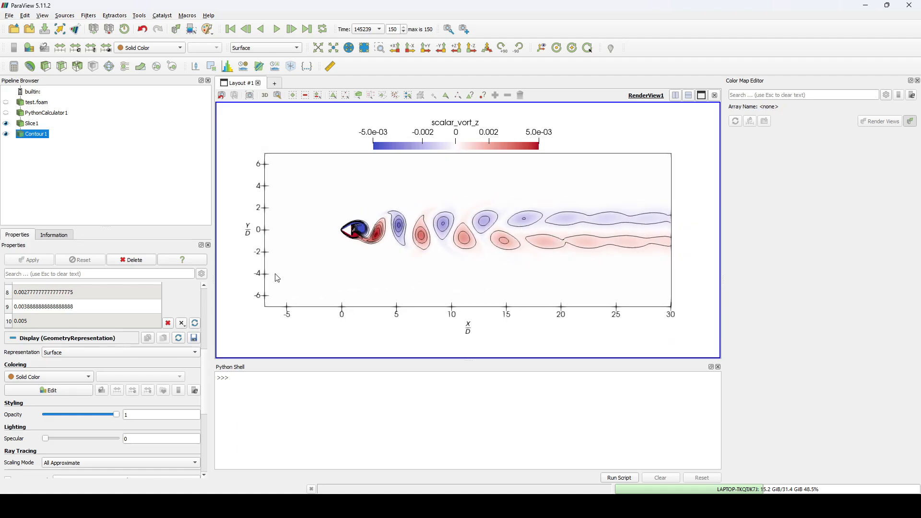
Replace the contour's isosurface values with a linear series of 20 samples from -0.005 to 0.005 and apply the change
scroll(172, 316, up, 3)
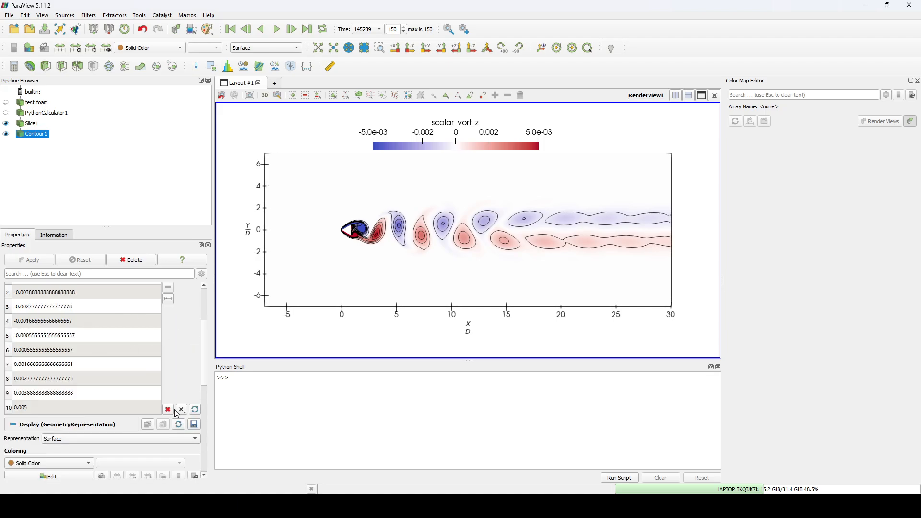
scroll(168, 396, up, 2)
scroll(166, 402, down, 1)
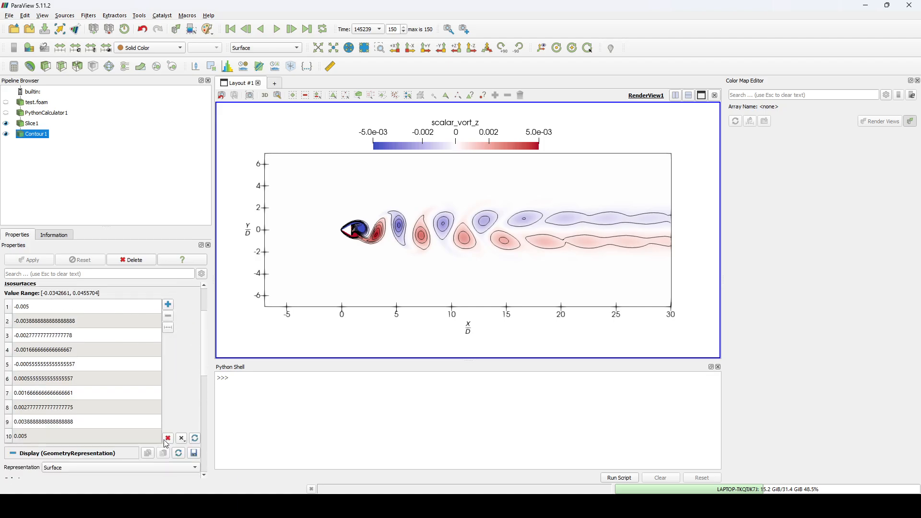
click(168, 437)
click(169, 329)
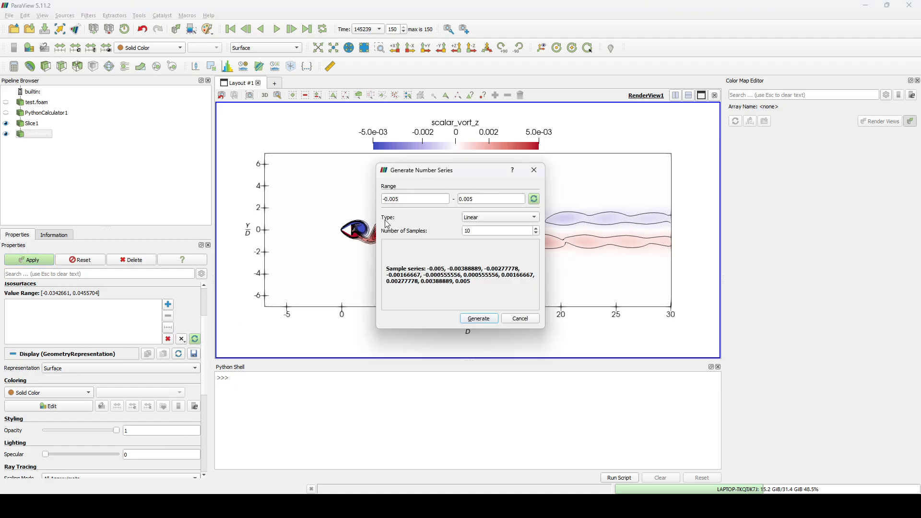
double_click(476, 231)
text(20)
click(468, 319)
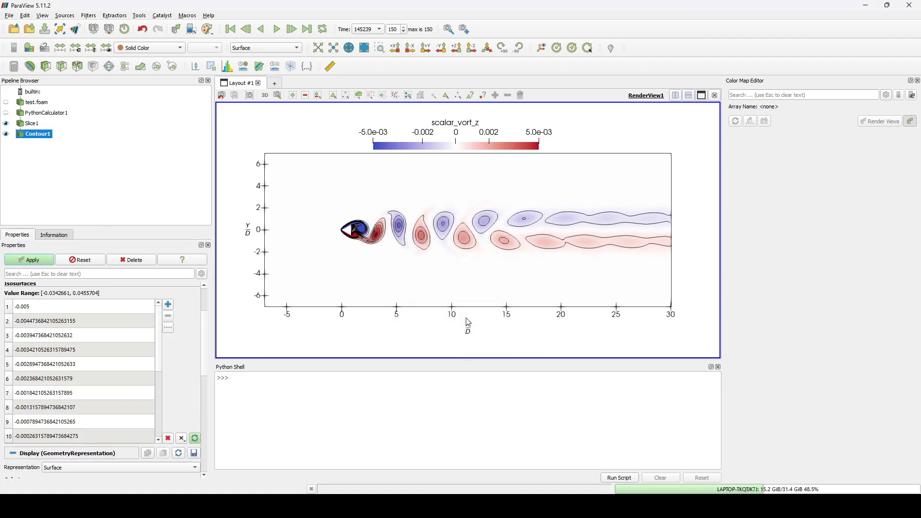
click(36, 260)
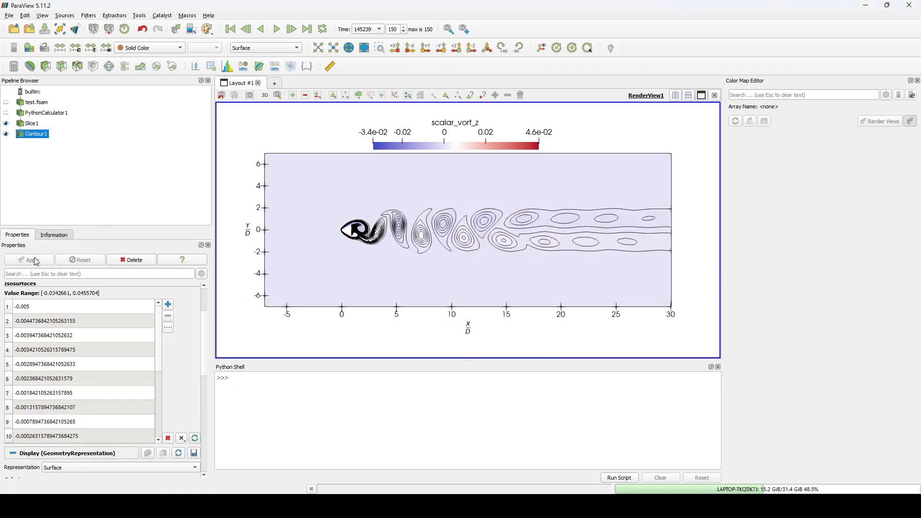
Rescale the slice's scalar_vort_z color map to a custom range from -0.005 to 0.005
click(35, 125)
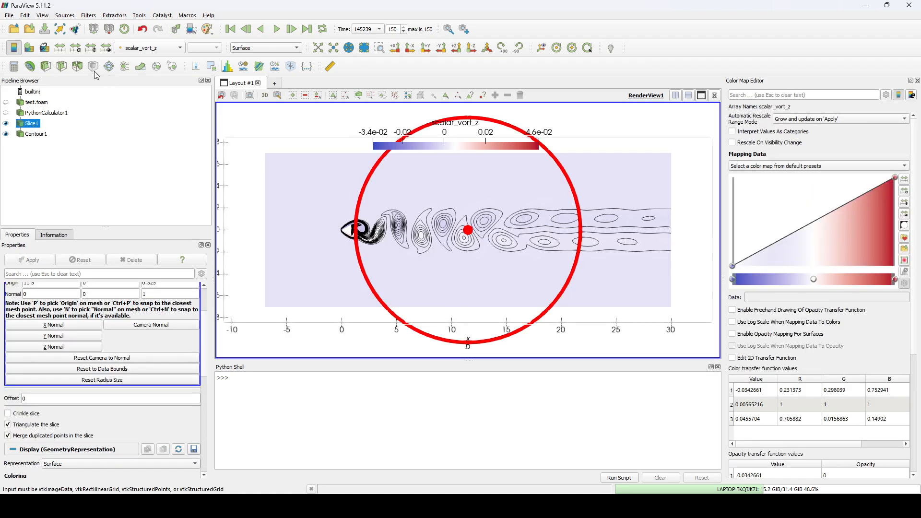
click(75, 48)
click(447, 235)
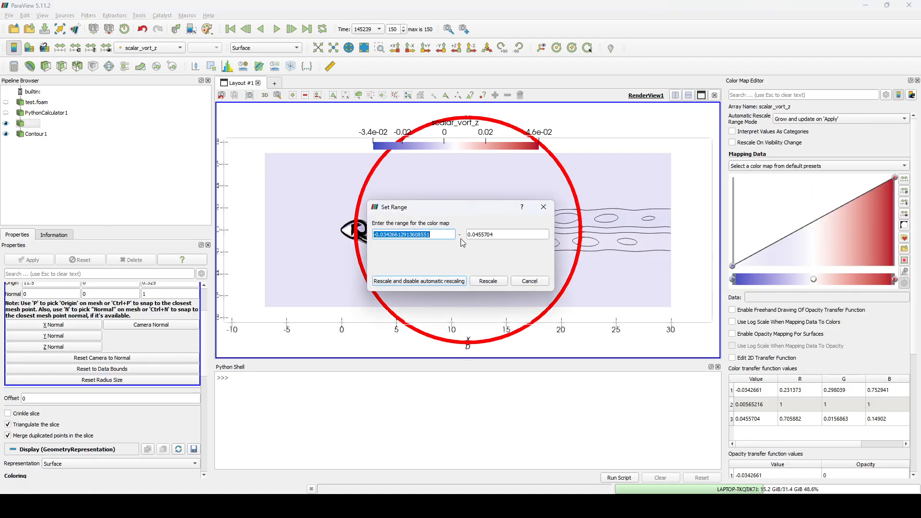
text(-0.005)
click(483, 236)
text(-0.005)
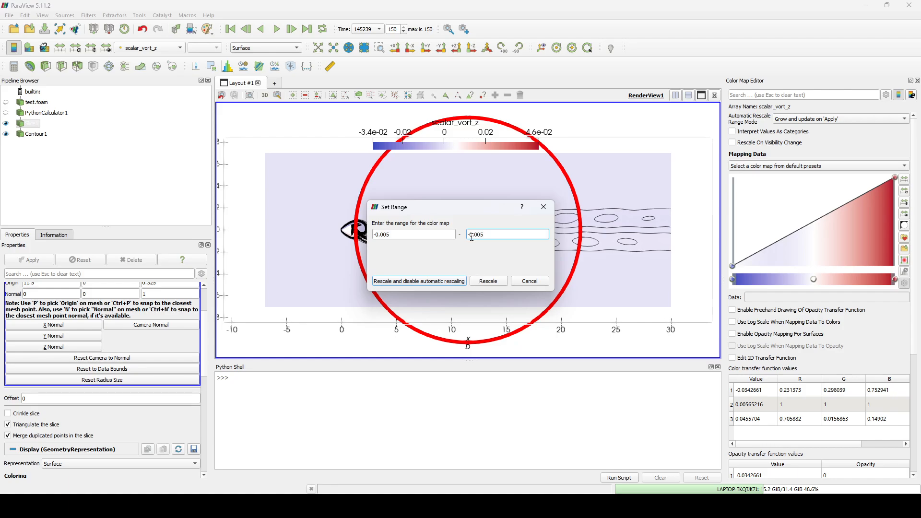
key(BackSpace)
click(488, 282)
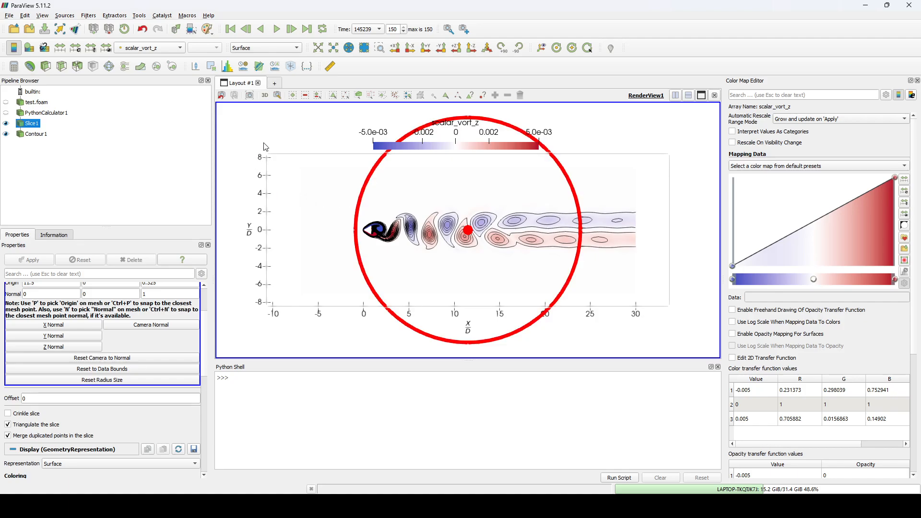
click(45, 135)
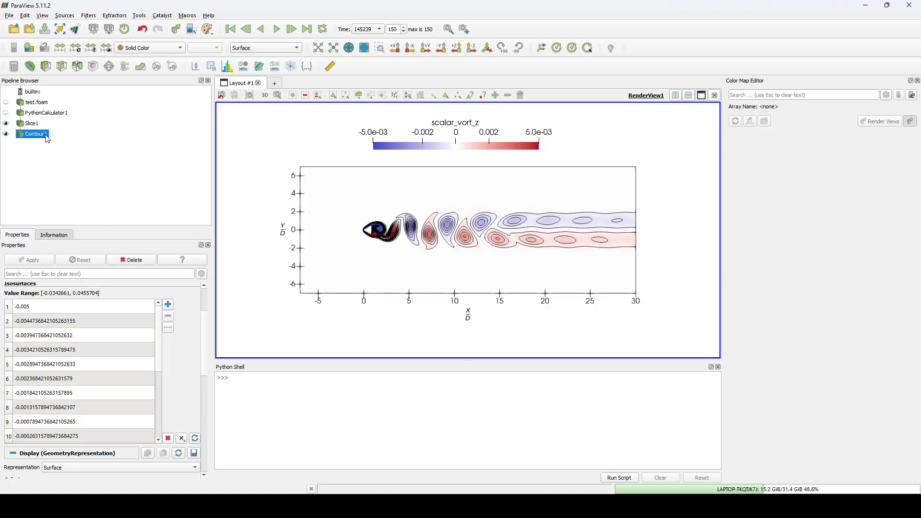
scroll(320, 190, up, 5)
scroll(320, 191, down, 3)
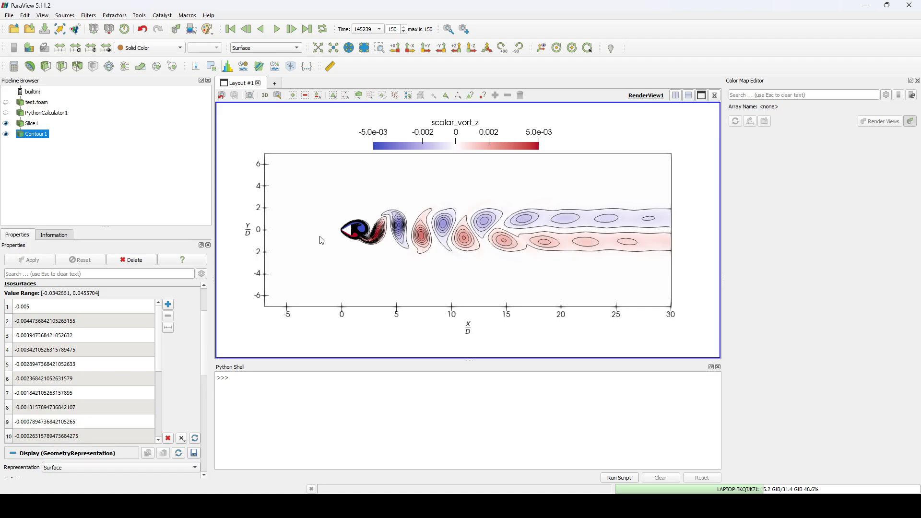
Apply the Turbo preset to the slice's scalar_vort_z color map
click(31, 125)
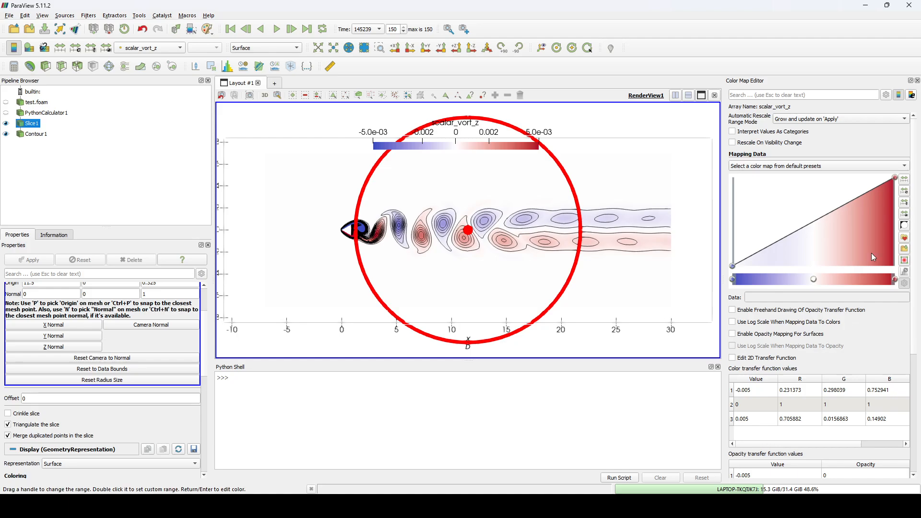
click(904, 239)
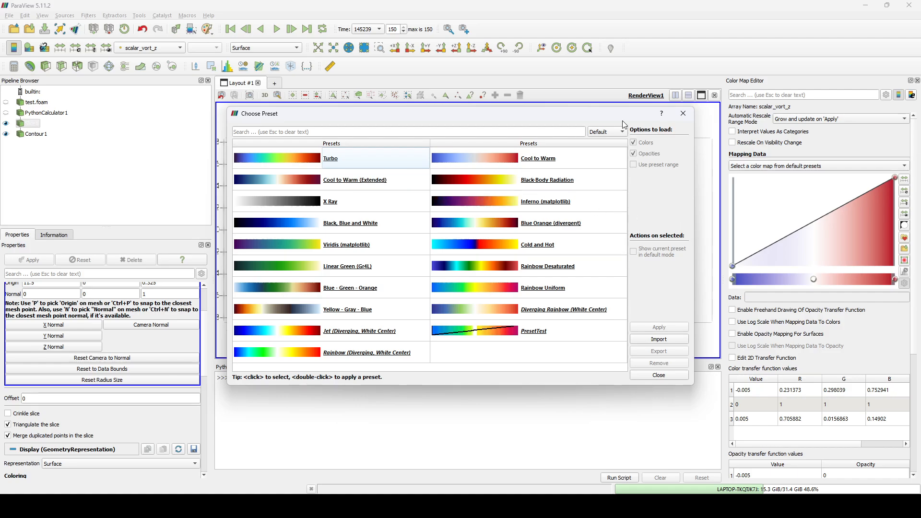
drag(545, 123, 607, 280)
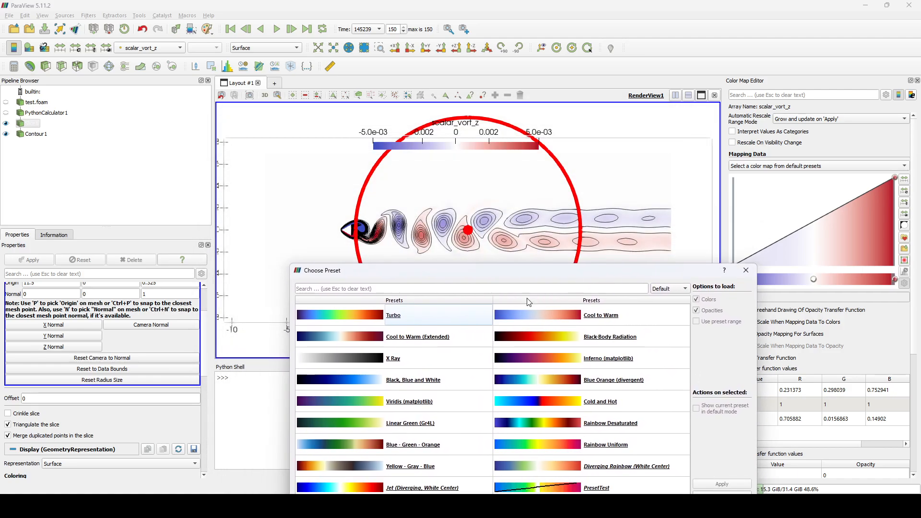
drag(463, 270, 181, 136)
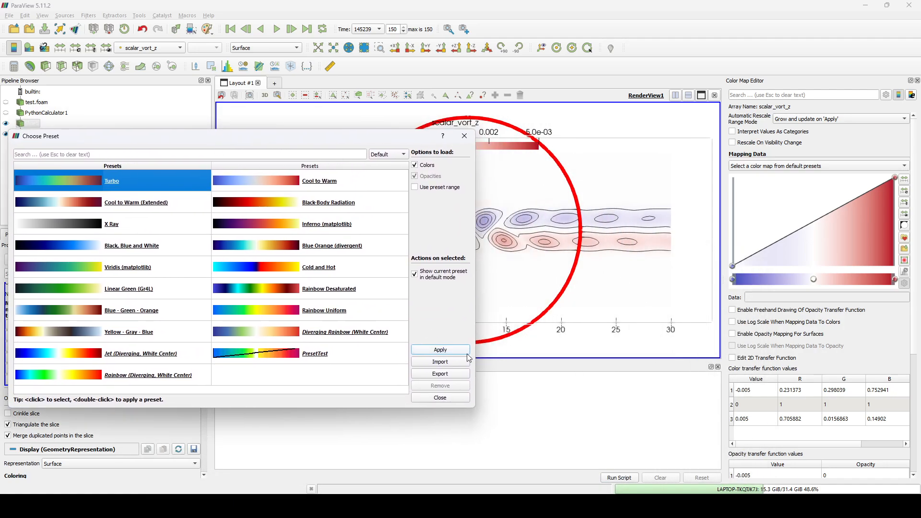
click(440, 349)
drag(390, 138, 539, 96)
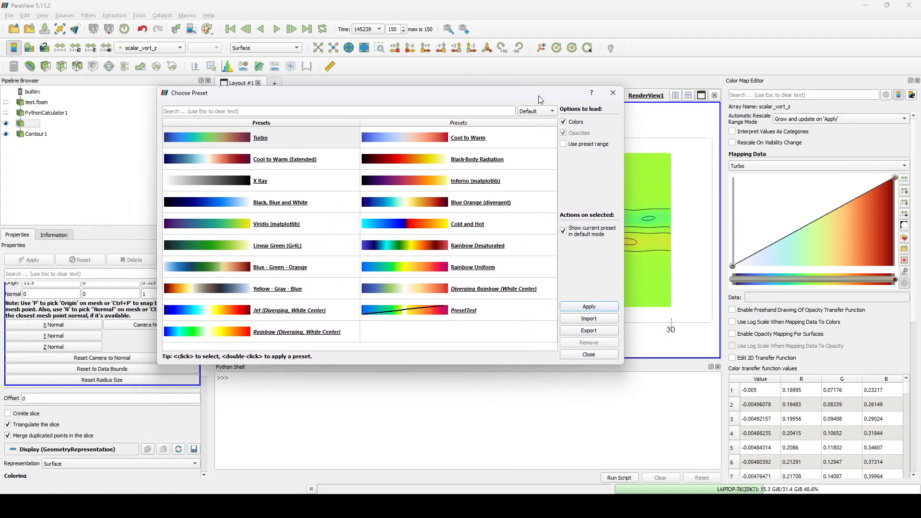
Search all color map presets for "jet", apply the Jet preset to the slice and close the preset chooser
click(534, 111)
click(544, 104)
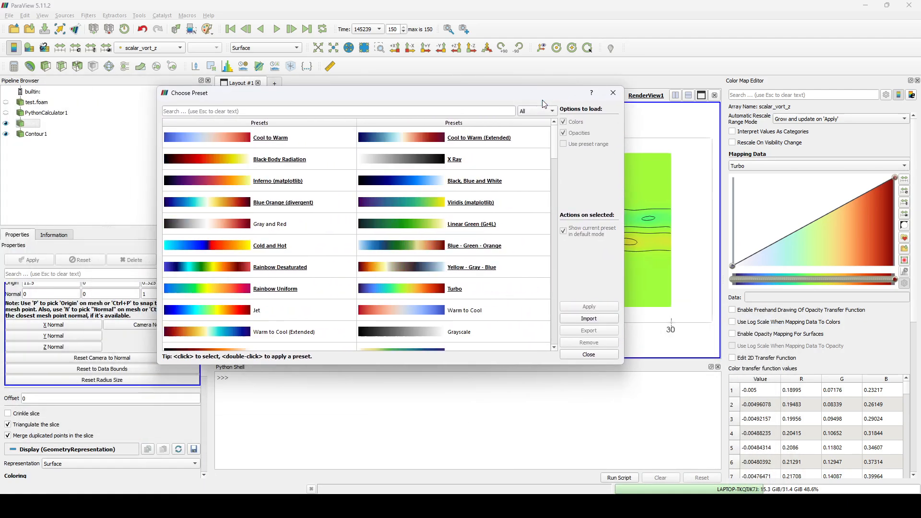
click(490, 111)
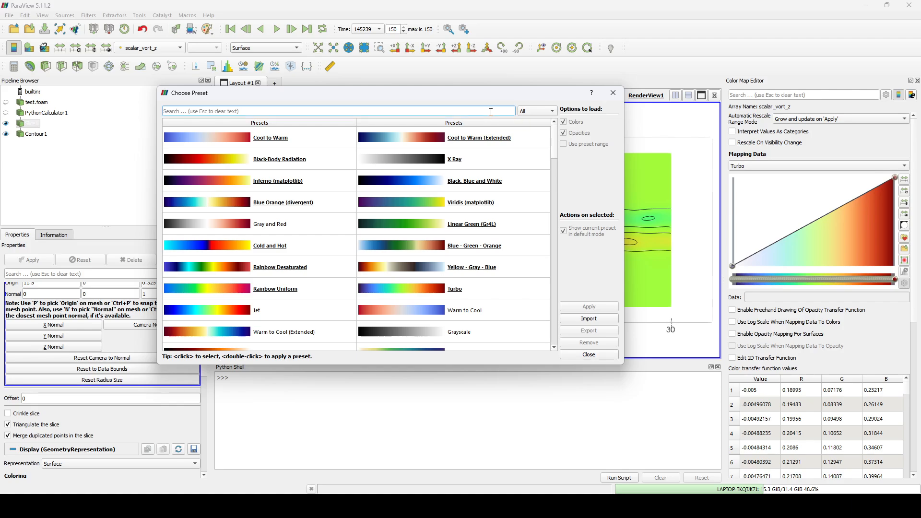
click(536, 111)
click(490, 112)
text(jet)
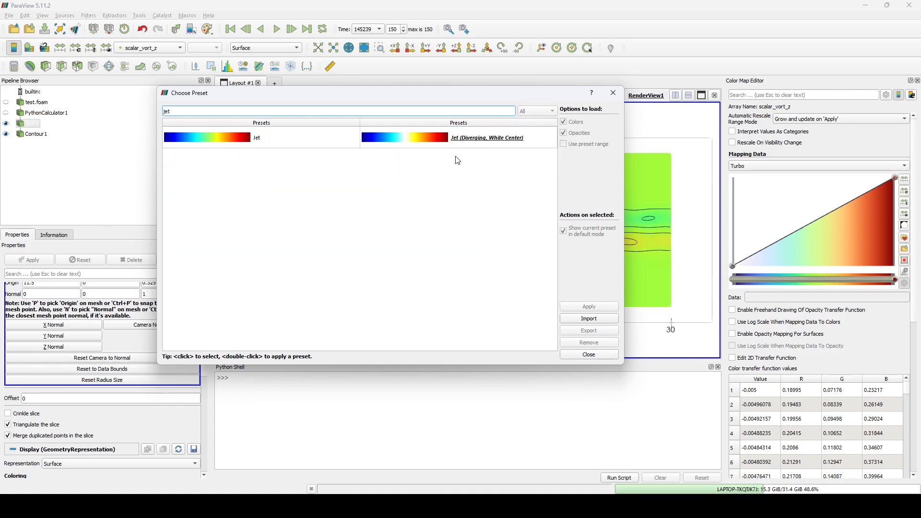
click(257, 137)
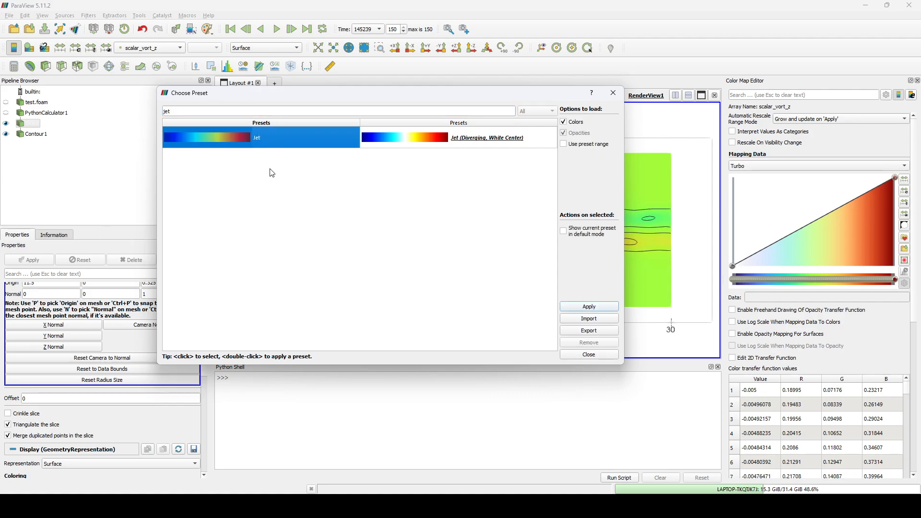
click(589, 306)
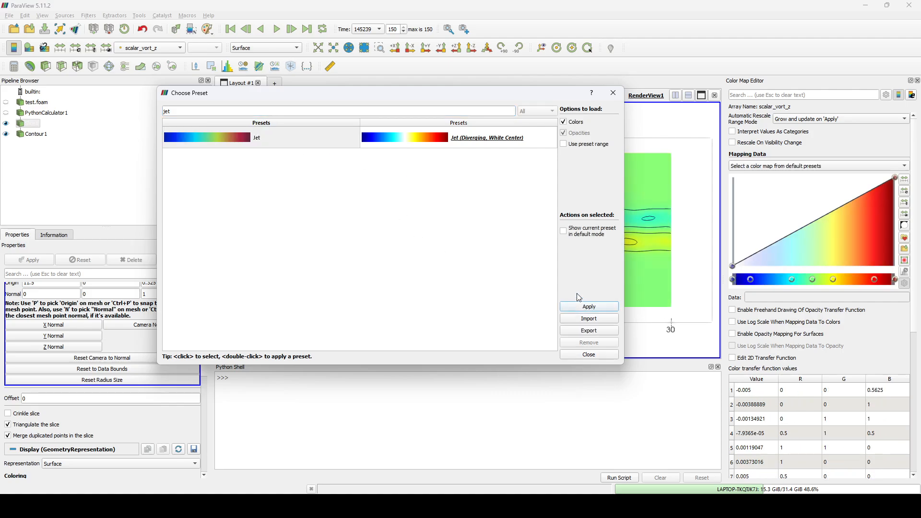
drag(577, 100, 691, 228)
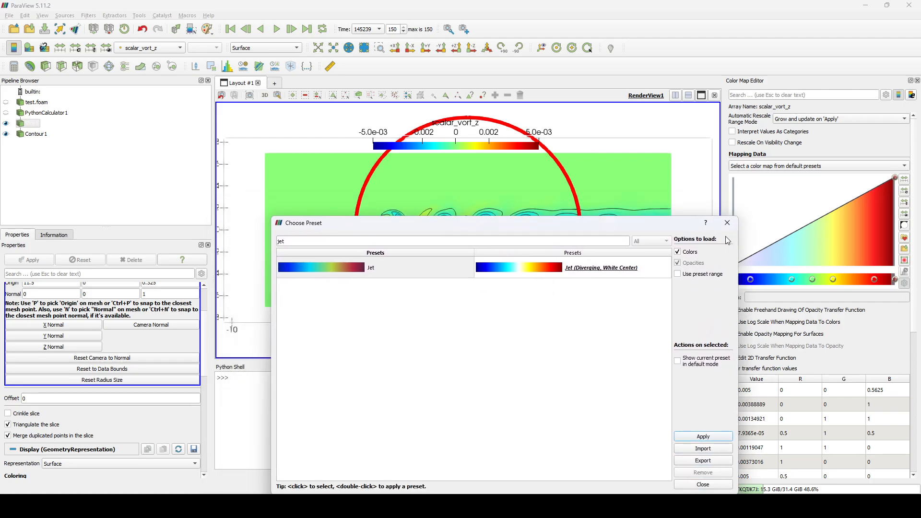
click(727, 222)
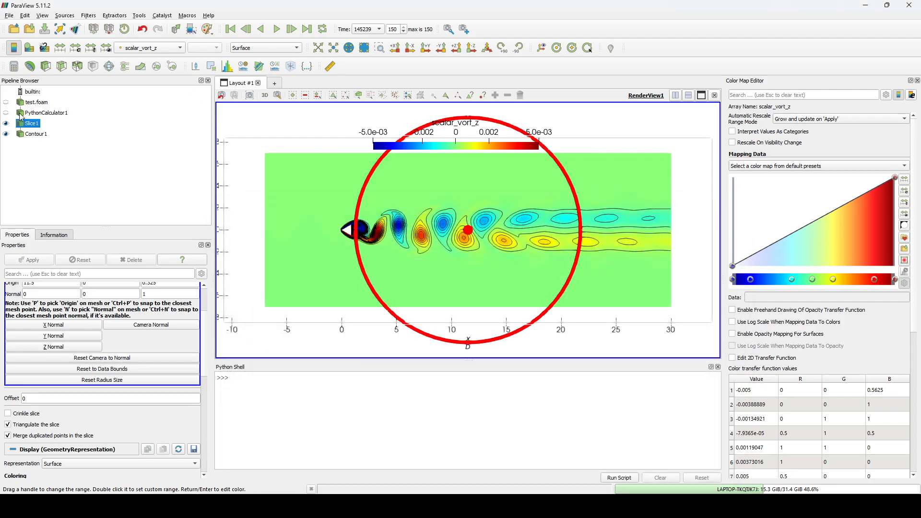
click(30, 135)
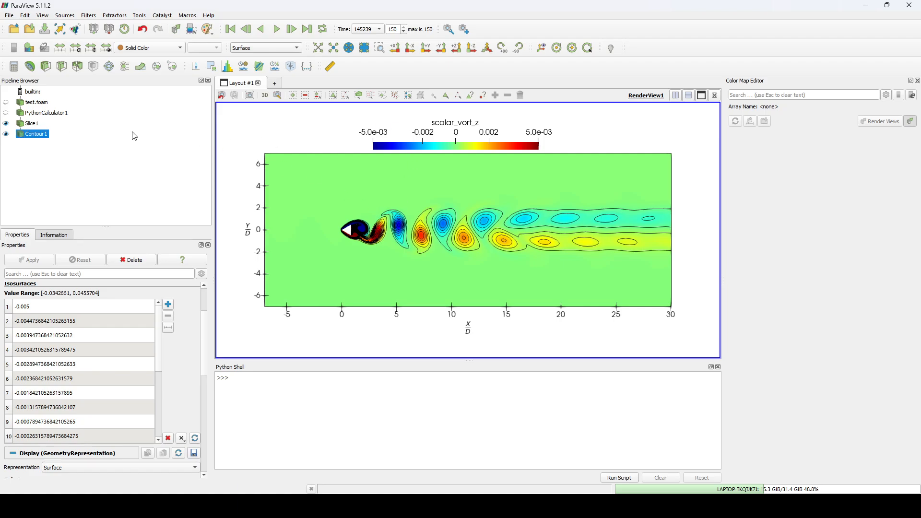
Look up "jet" among the slice's color map presets, select the Jet entry and close the preset chooser
click(31, 126)
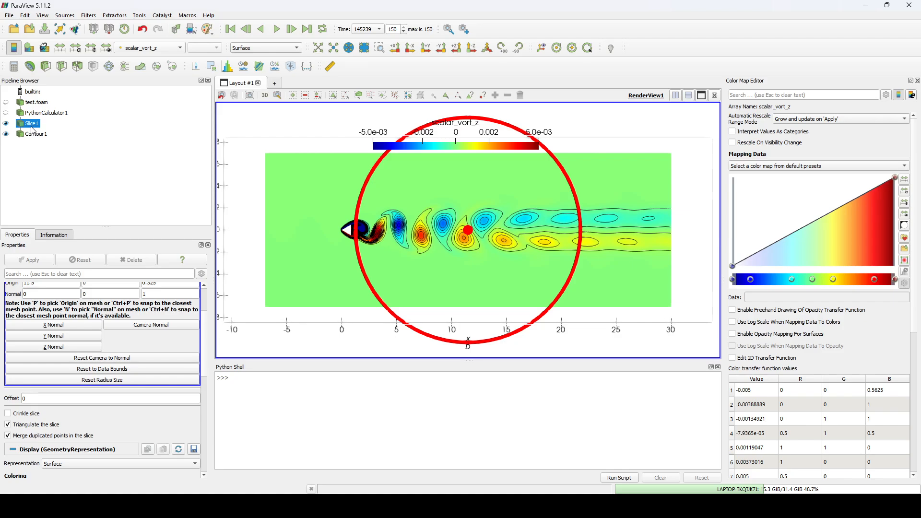
click(904, 239)
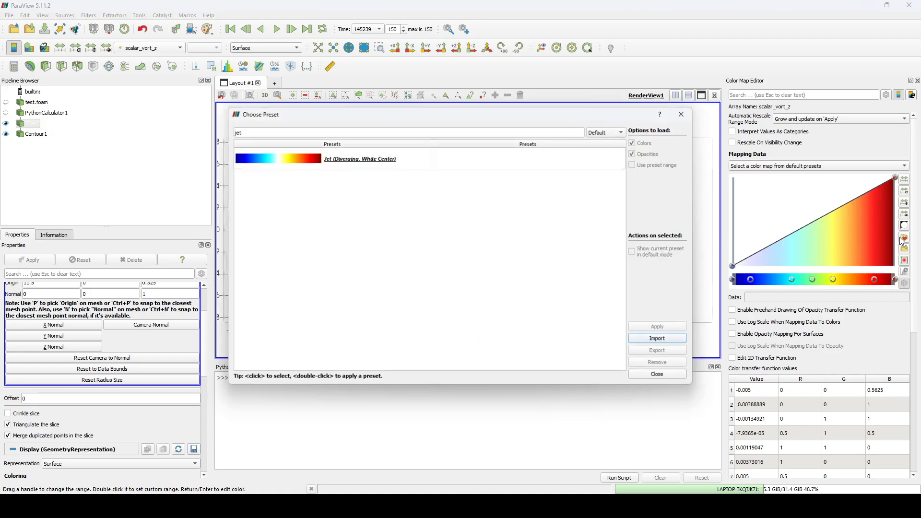
double_click(472, 136)
text(jet)
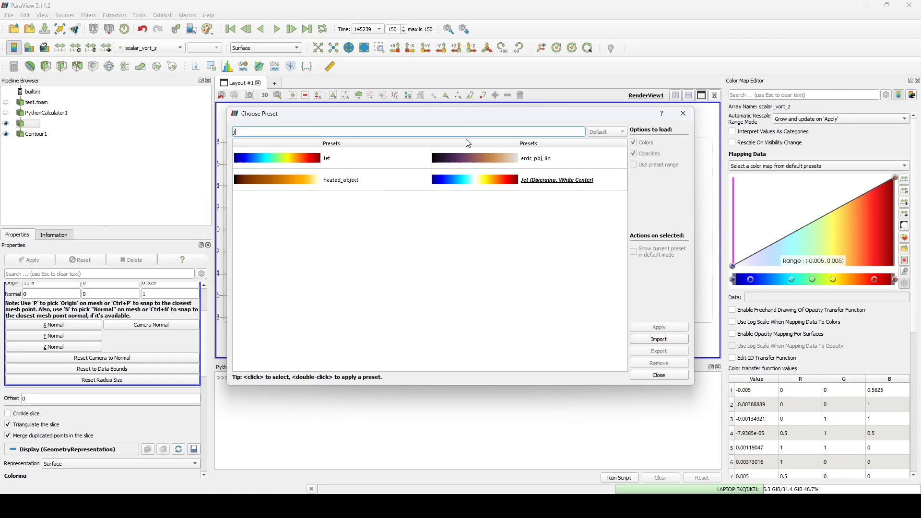
click(351, 155)
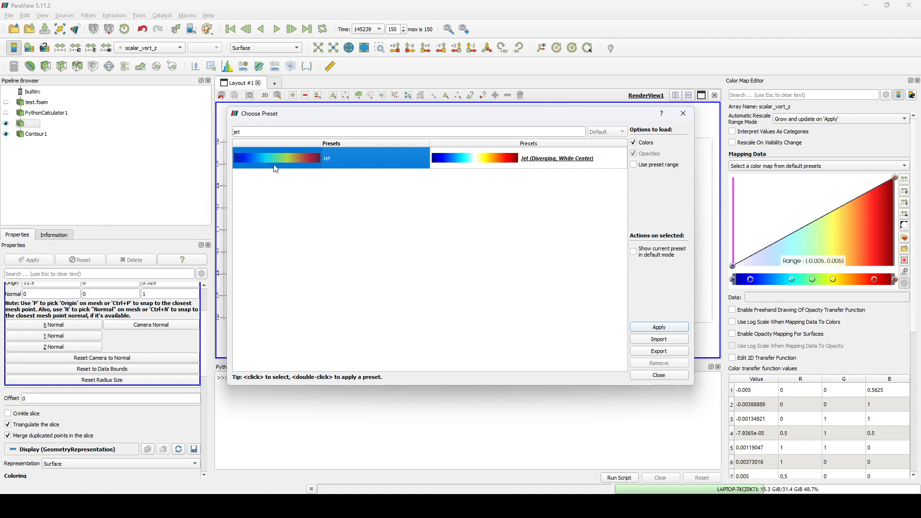
click(683, 114)
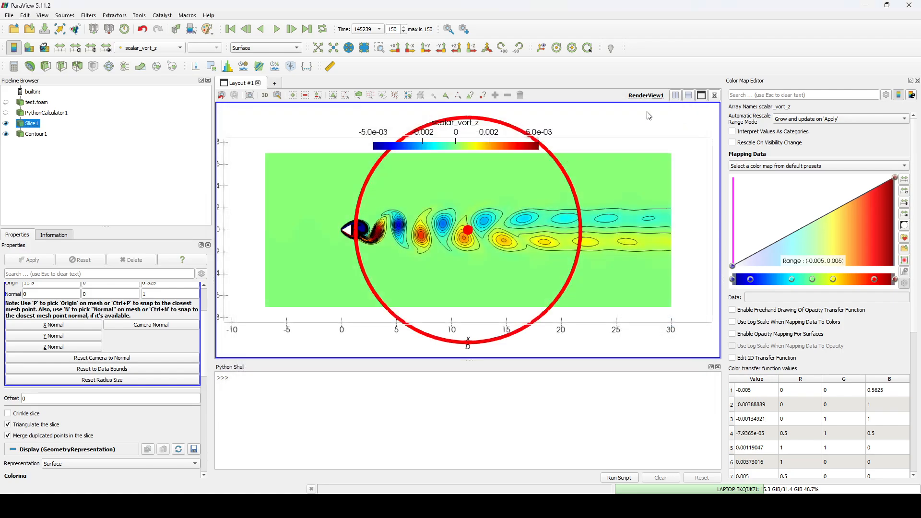
Set both R and B to 1 for the fourth control point of the slice's scalar_vort_z color transfer function
scroll(793, 367, down, 2)
double_click(800, 375)
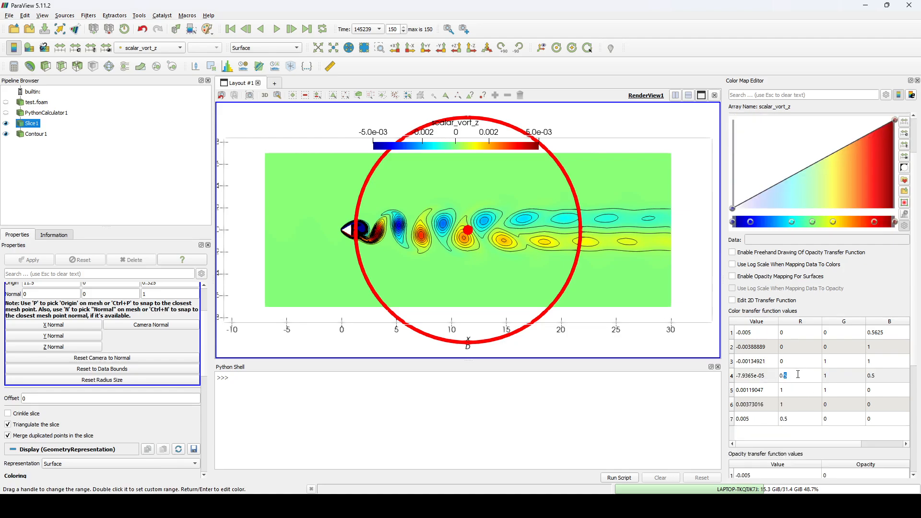
text(1)
key(Return)
click(880, 379)
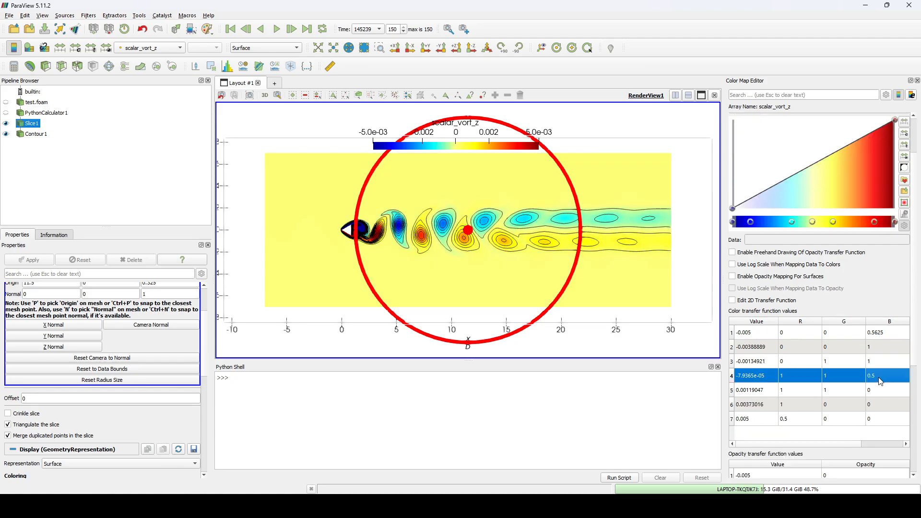
double_click(880, 379)
key(Return)
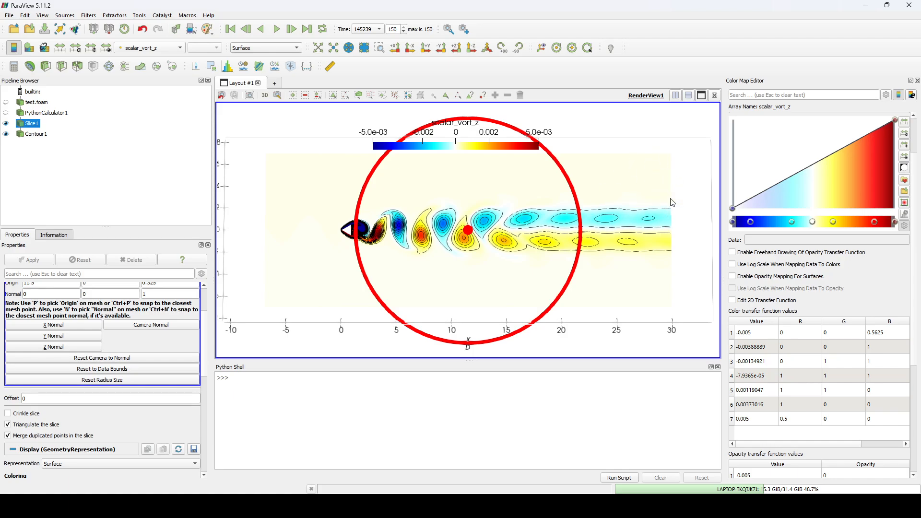
scroll(802, 277, up, 2)
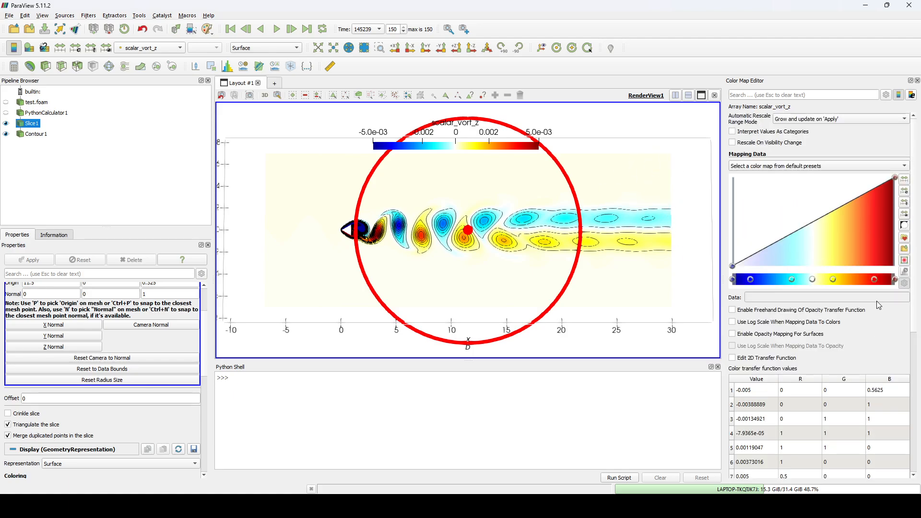
Open the slice's preset chooser with the Jet preset selected, and switch to Jet.json in Notepad++
click(904, 238)
click(327, 137)
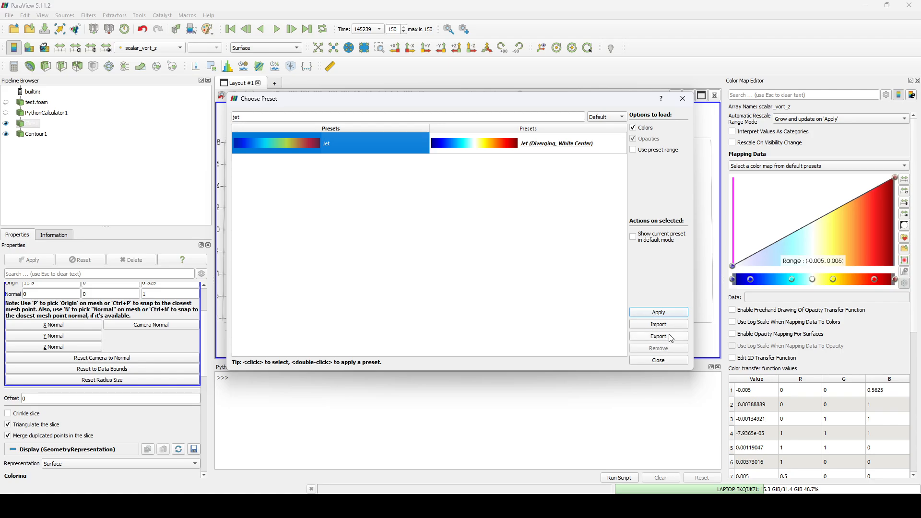
click(672, 501)
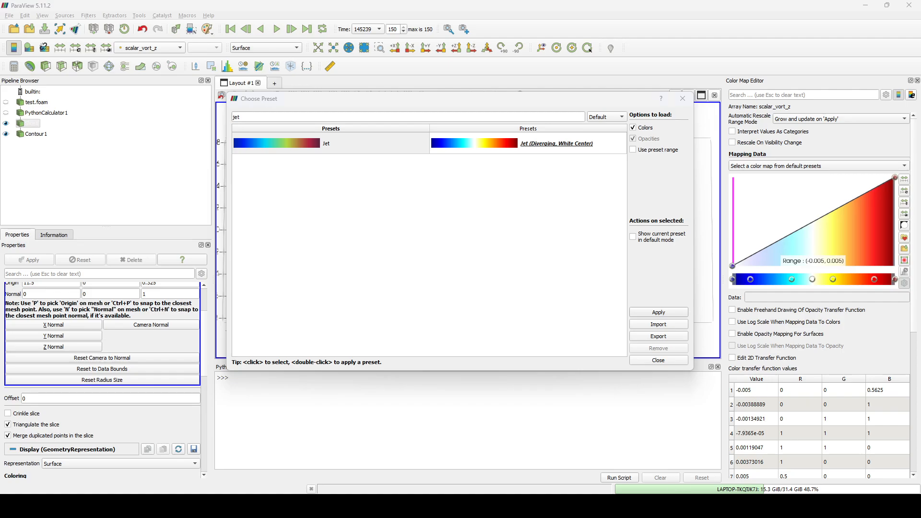
drag(920, 159, 388, 4)
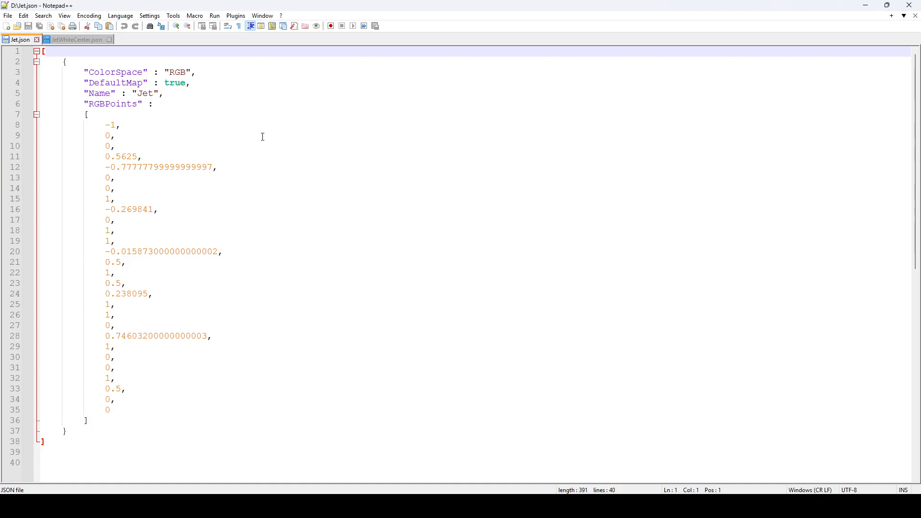
Examine the color space, default map flag, name and RGBPoints control values with their RGB triplets in Jet.json
click(197, 124)
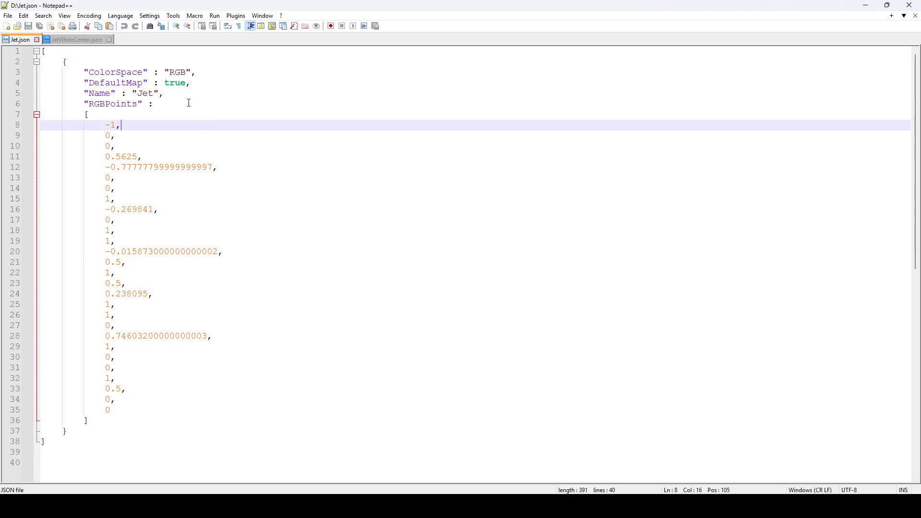
click(178, 72)
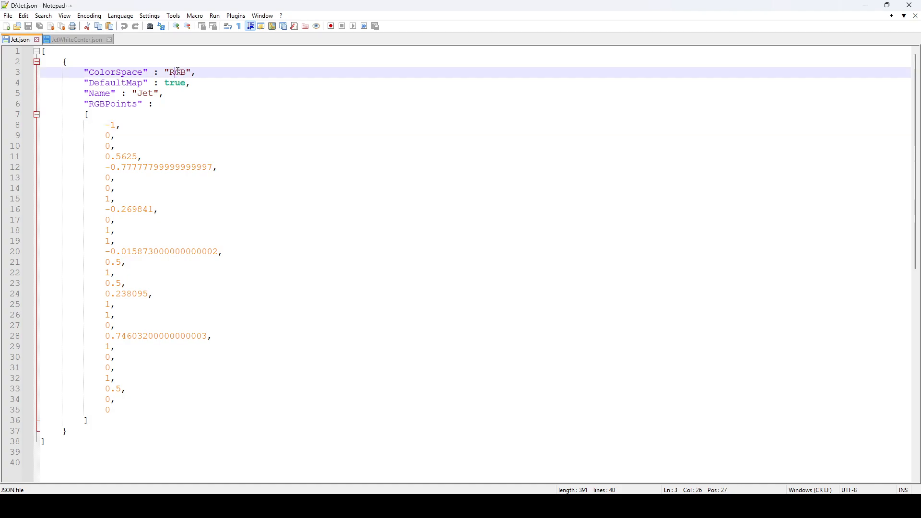
click(173, 83)
click(119, 94)
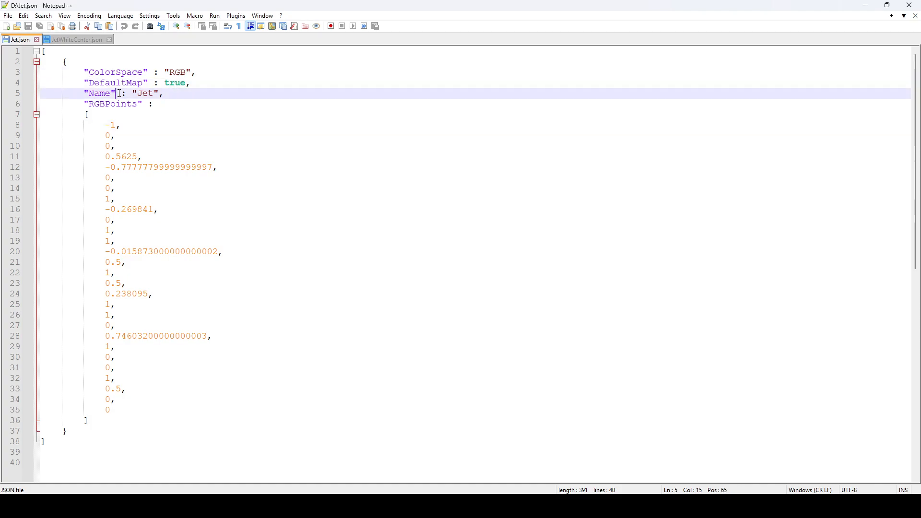
click(108, 95)
drag(113, 122, 107, 409)
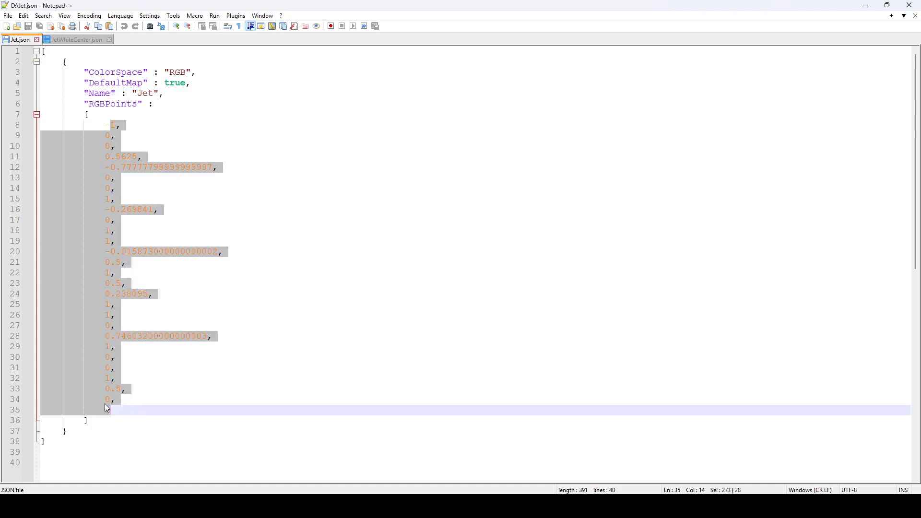
click(119, 126)
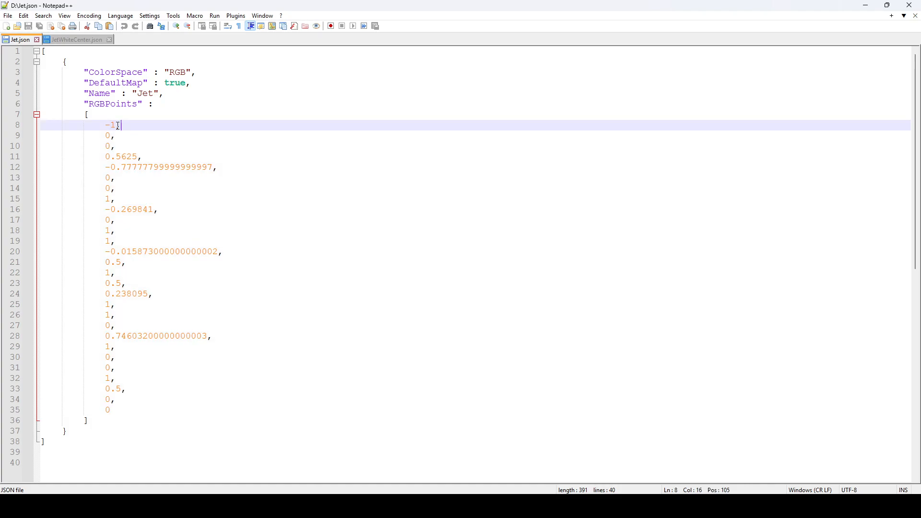
click(124, 169)
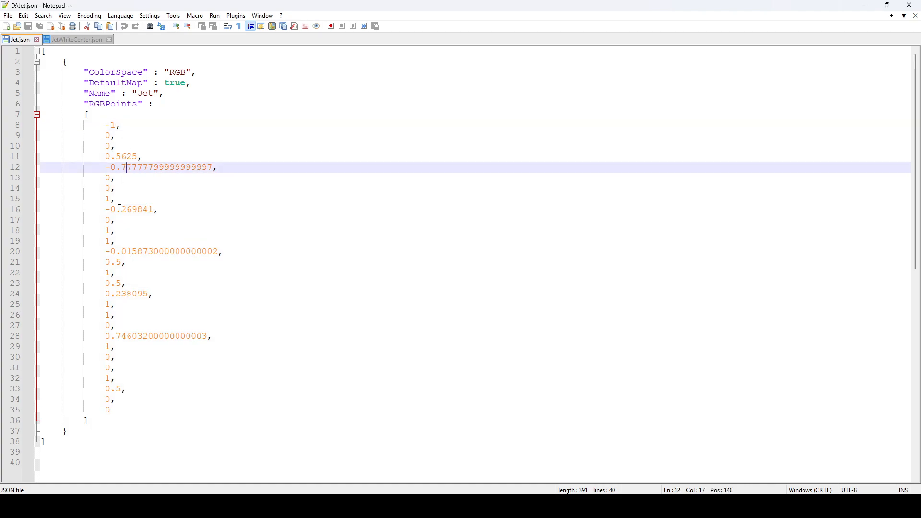
click(123, 214)
click(121, 253)
click(123, 293)
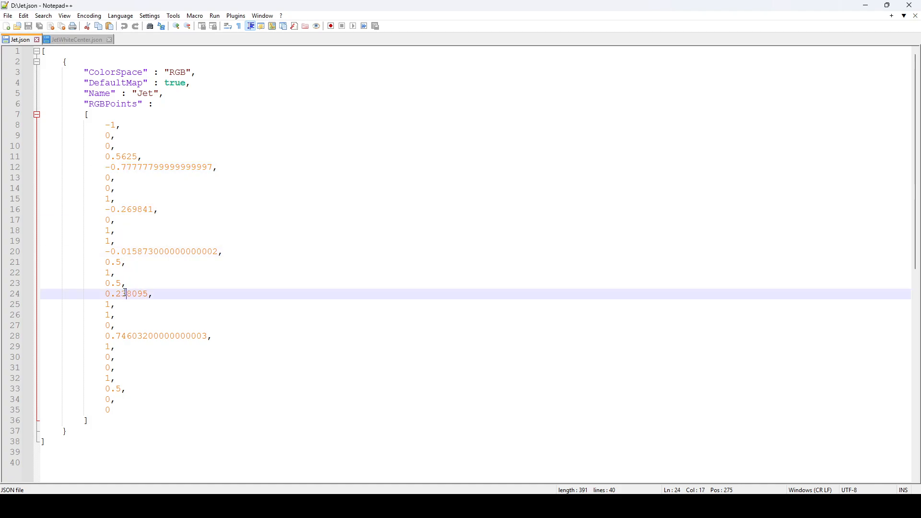
click(119, 328)
click(120, 382)
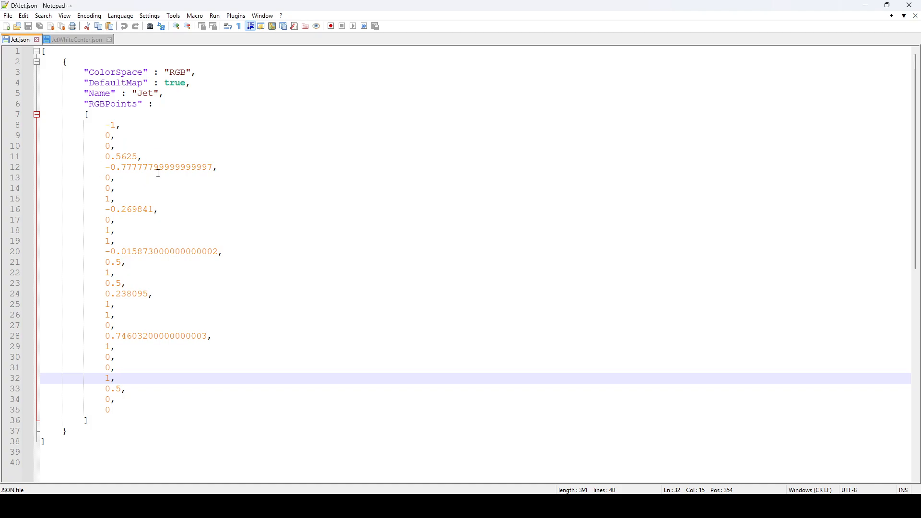
drag(143, 157, 22, 139)
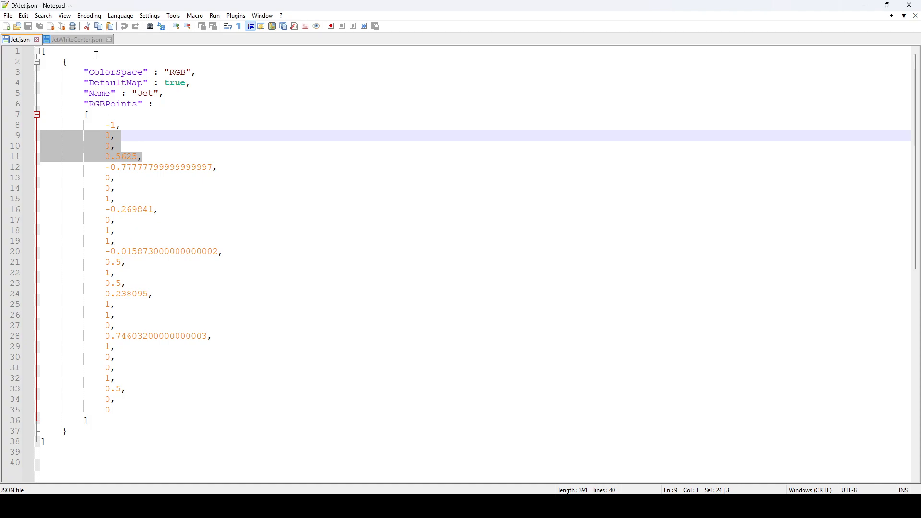
Examine the RGBPoints in JetWhiteCenter.json, especially the two white control points just below and above zero
click(70, 40)
click(176, 106)
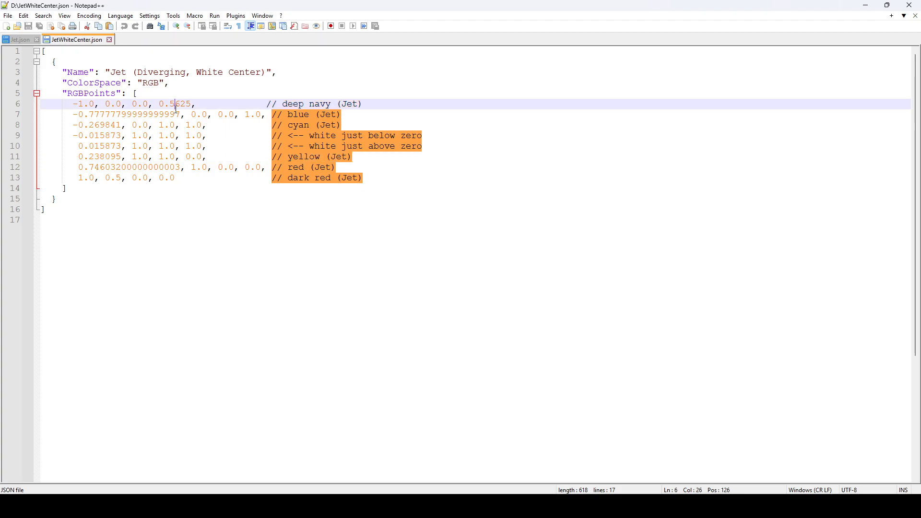
click(160, 197)
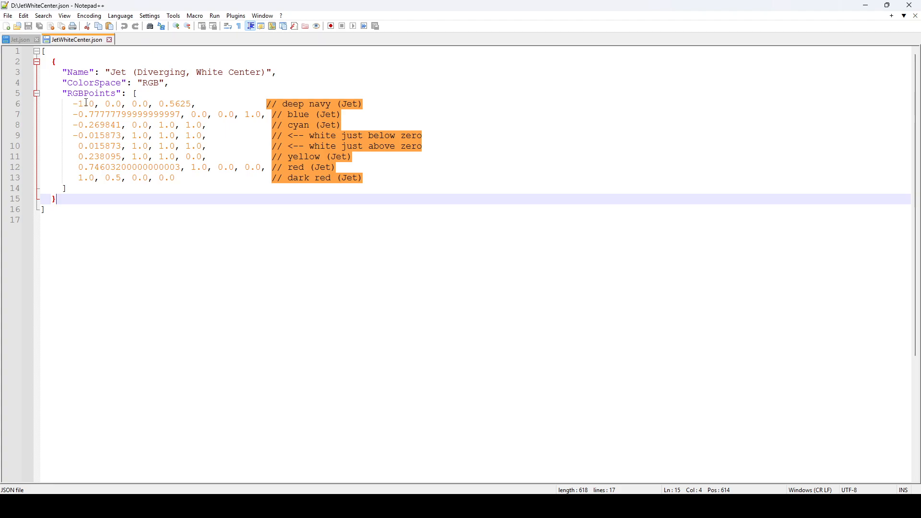
drag(73, 138, 210, 145)
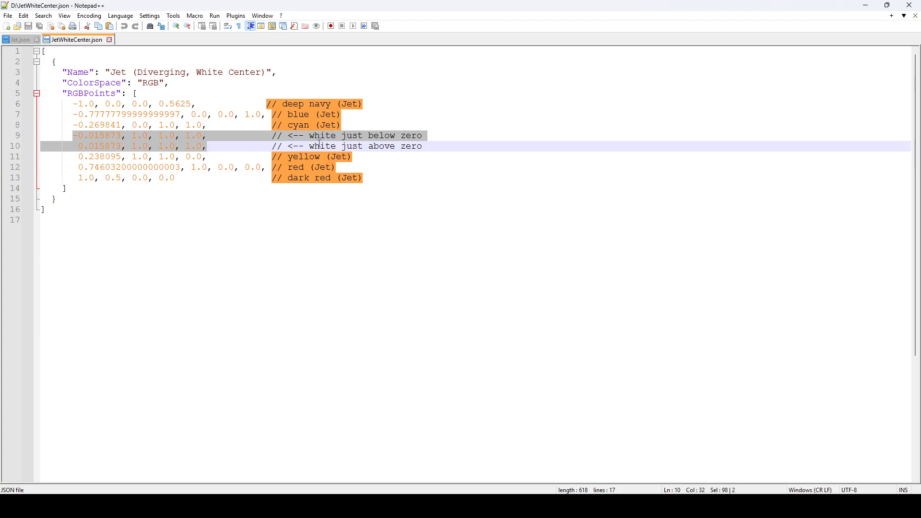
click(305, 127)
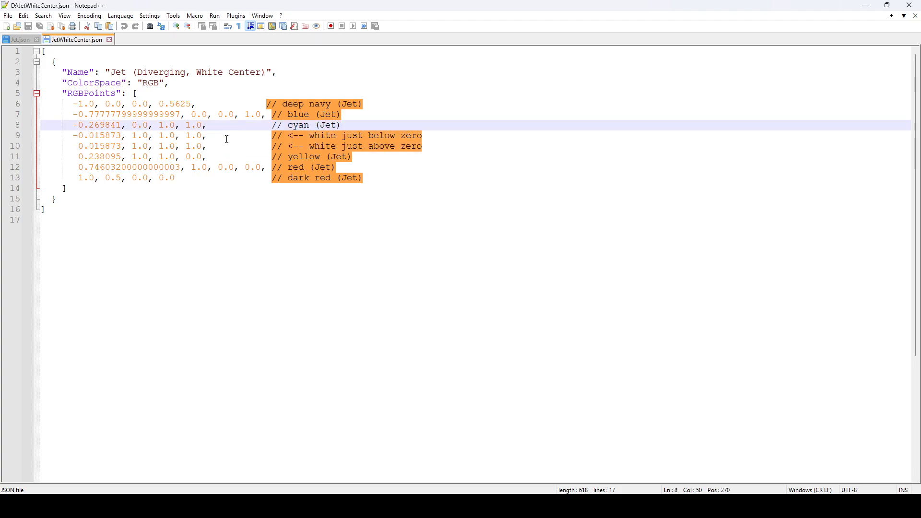
click(349, 129)
click(311, 105)
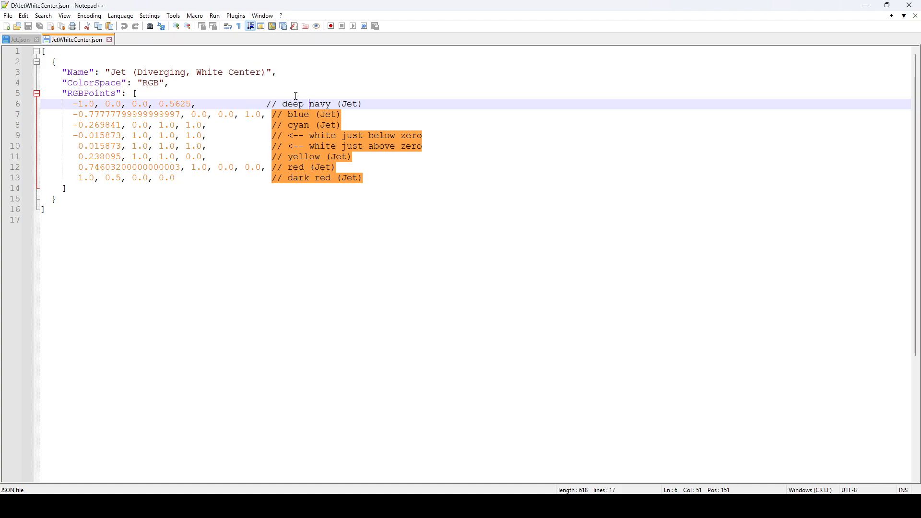
ctrl+scroll(137, 76, up, 6)
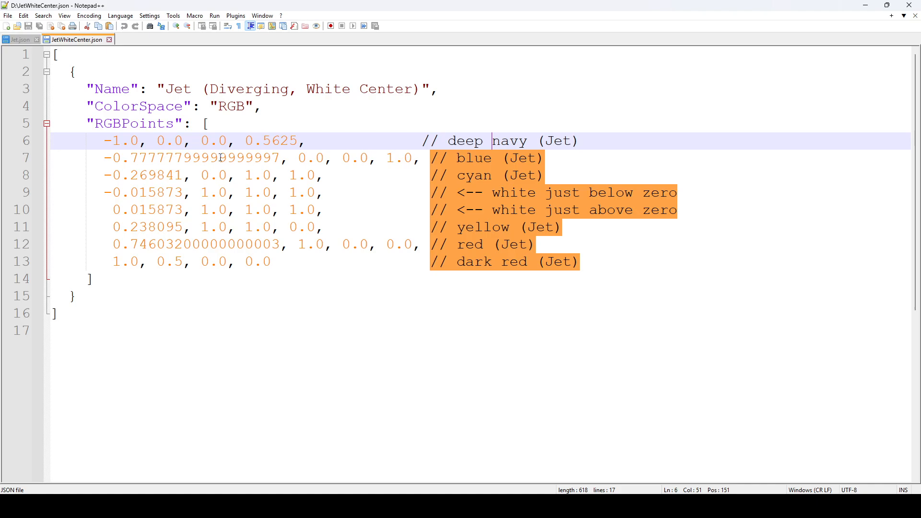
ctrl+scroll(221, 157, down, 4)
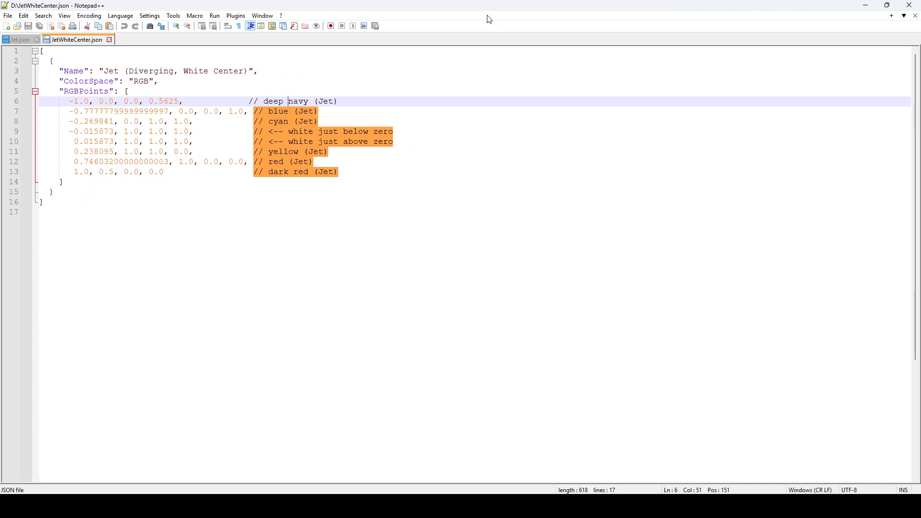
Switch back to ParaView, apply the Jet (Diverging, White Center) preset to the slice's color map and close the preset chooser
click(865, 6)
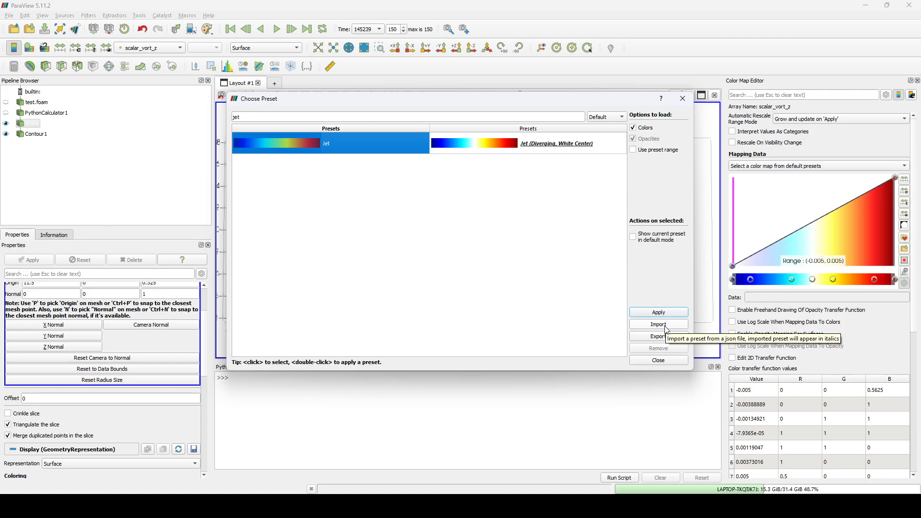
click(545, 147)
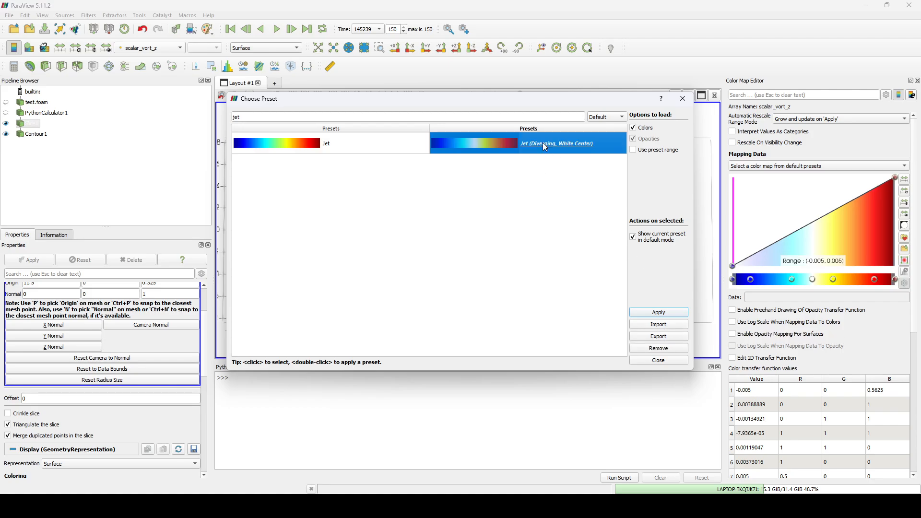
click(674, 317)
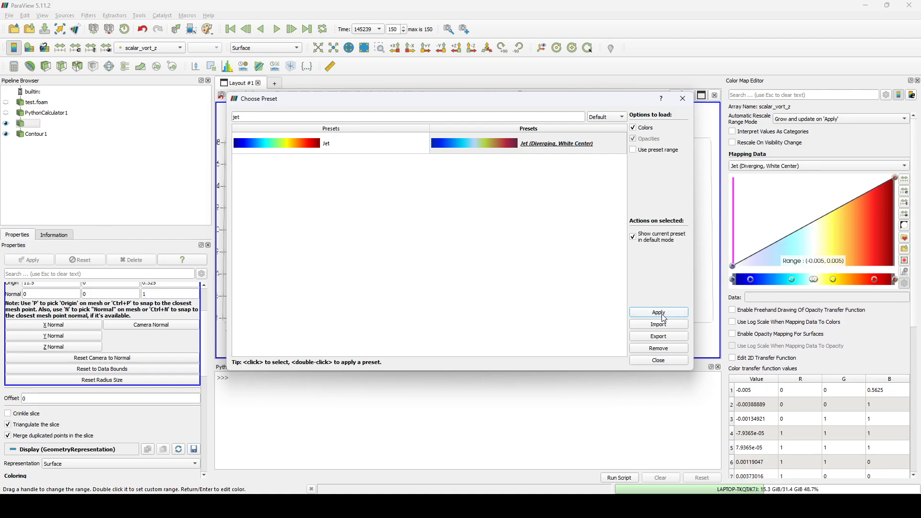
click(681, 99)
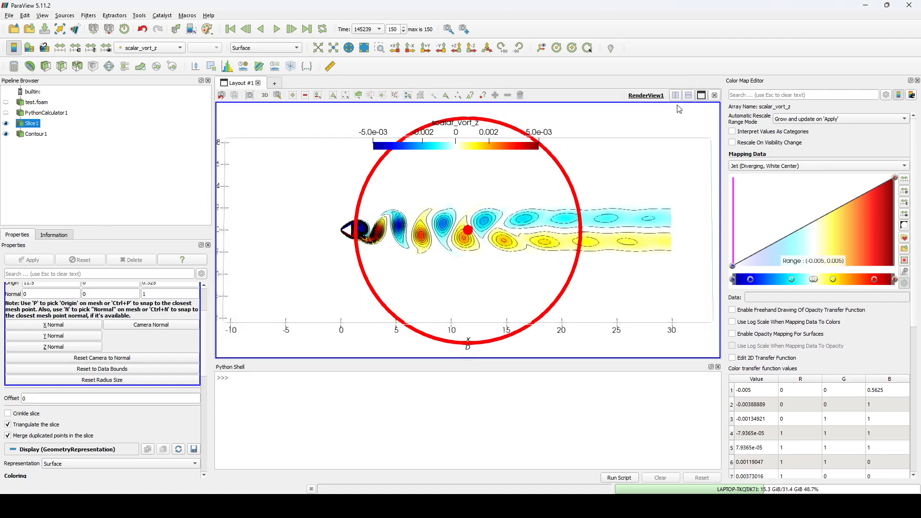
Select Contour1 and inspect its black lines over the vortices up close and across the whole wake
click(36, 136)
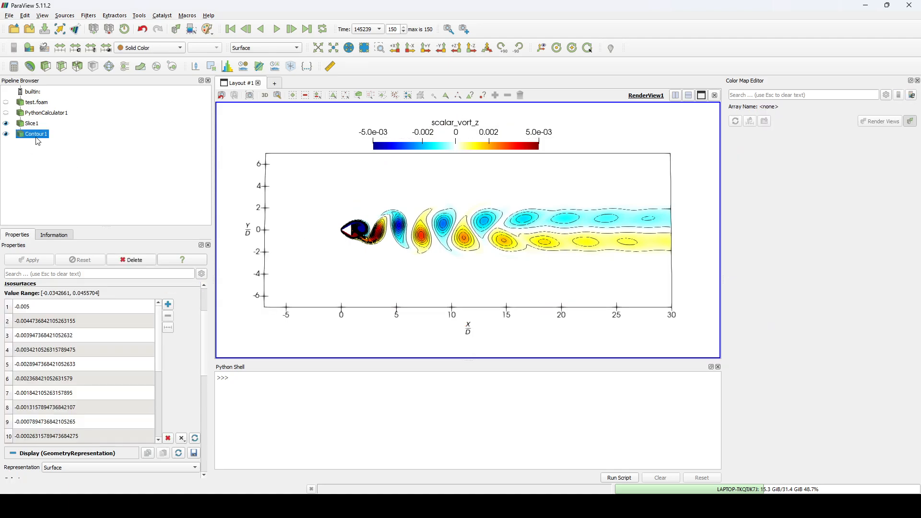
scroll(385, 207, up, 5)
scroll(385, 206, up, 2)
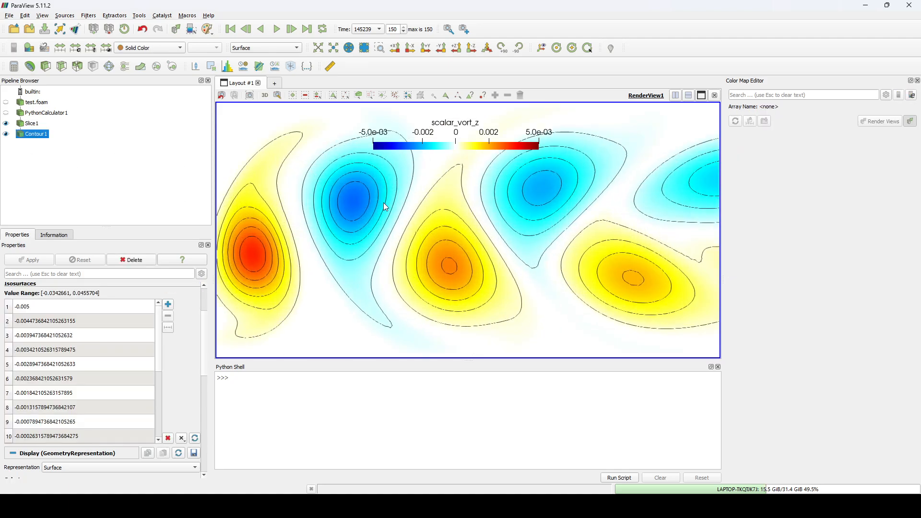
scroll(385, 205, down, 8)
scroll(385, 203, down, 2)
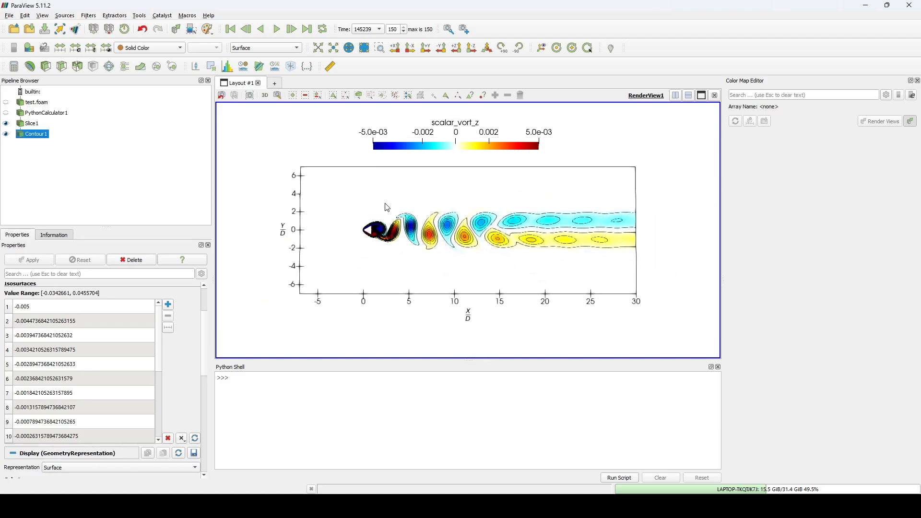
Replace all of Contour1's isosurface values with a linear series of 10 samples from -0.005 to 0.005 and apply the change
scroll(113, 367, up, 1)
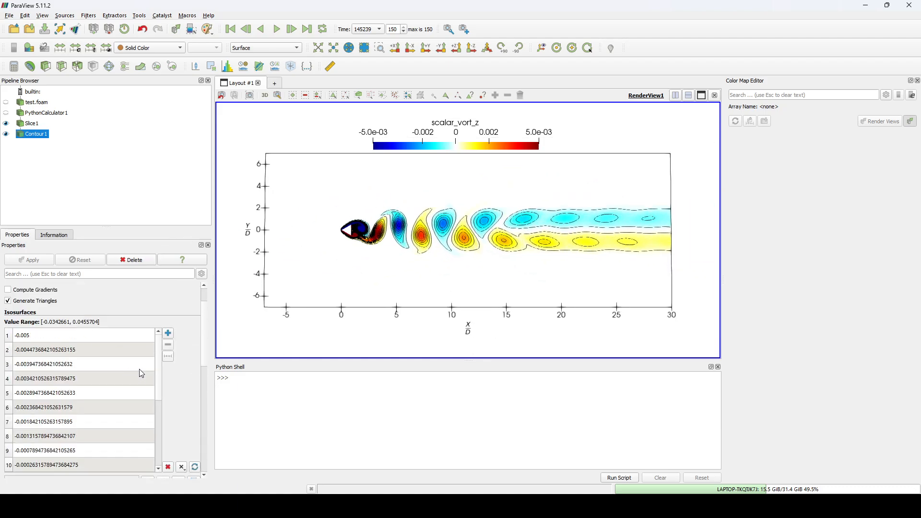
scroll(163, 398, down, 2)
click(168, 438)
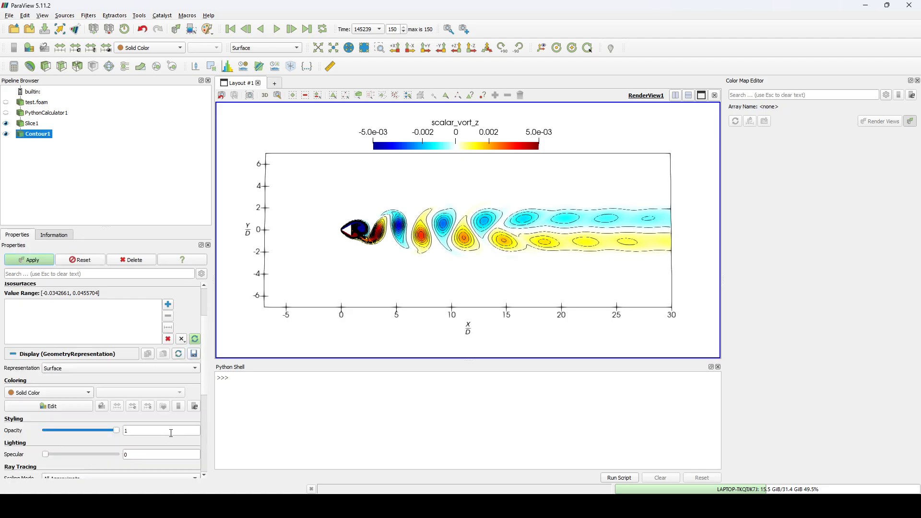
click(168, 327)
click(480, 231)
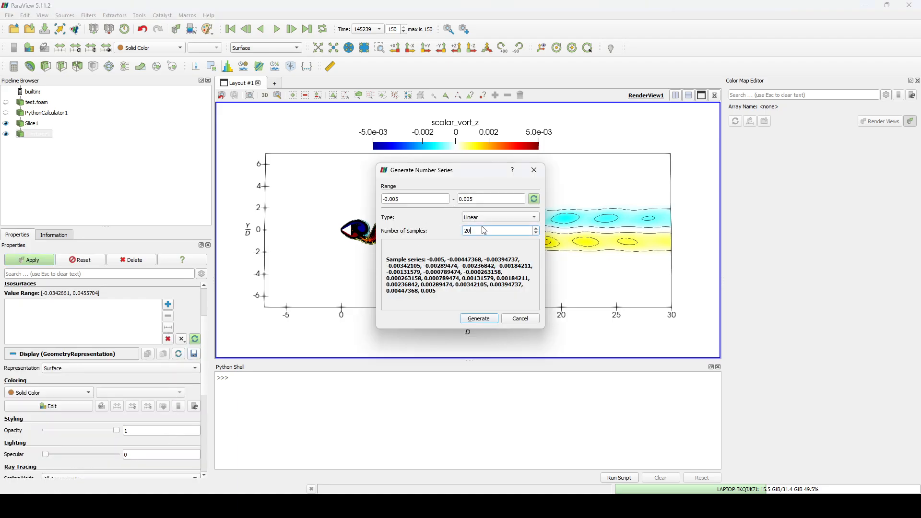
double_click(480, 231)
text(10)
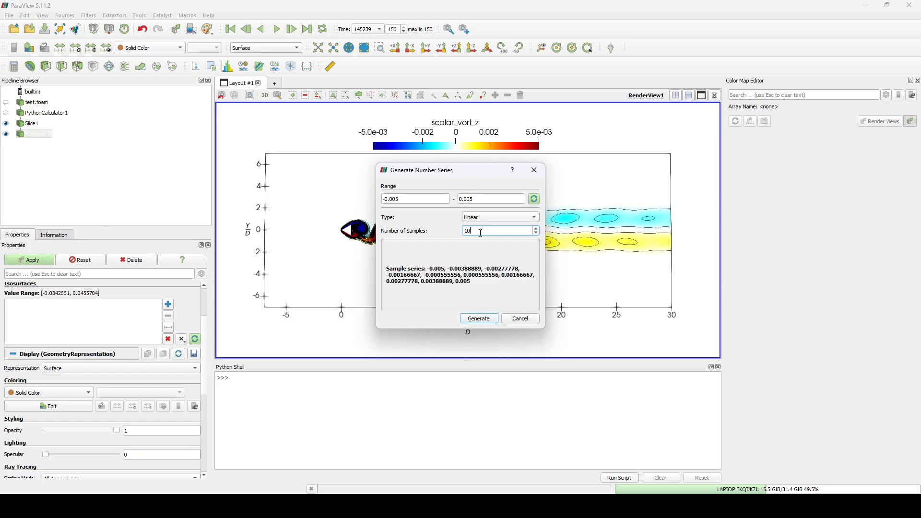
click(479, 318)
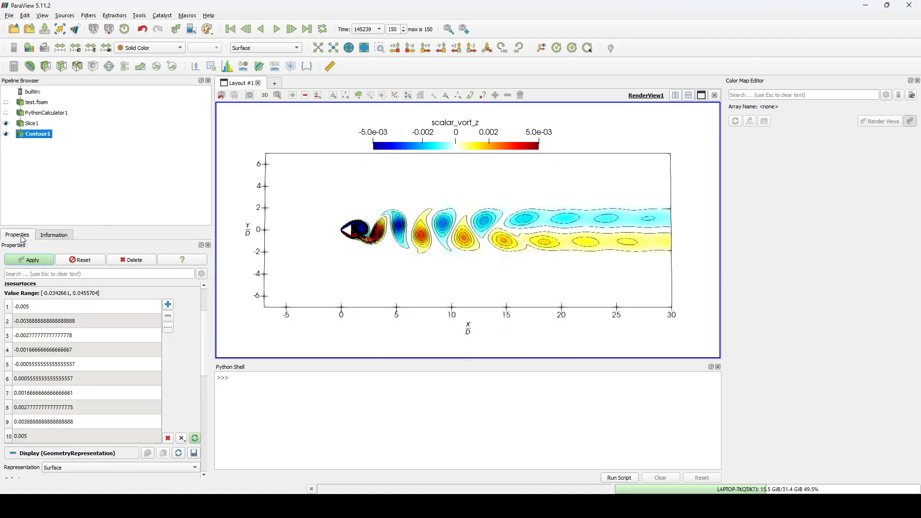
click(27, 261)
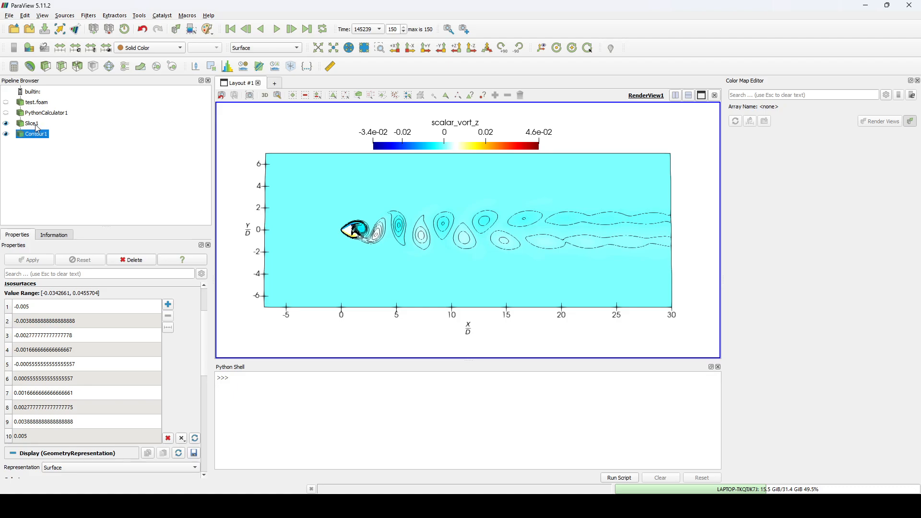
Select Slice1 and rescale its scalar_vort_z color map to a custom range of -0.005 to 0.005
click(36, 125)
click(75, 48)
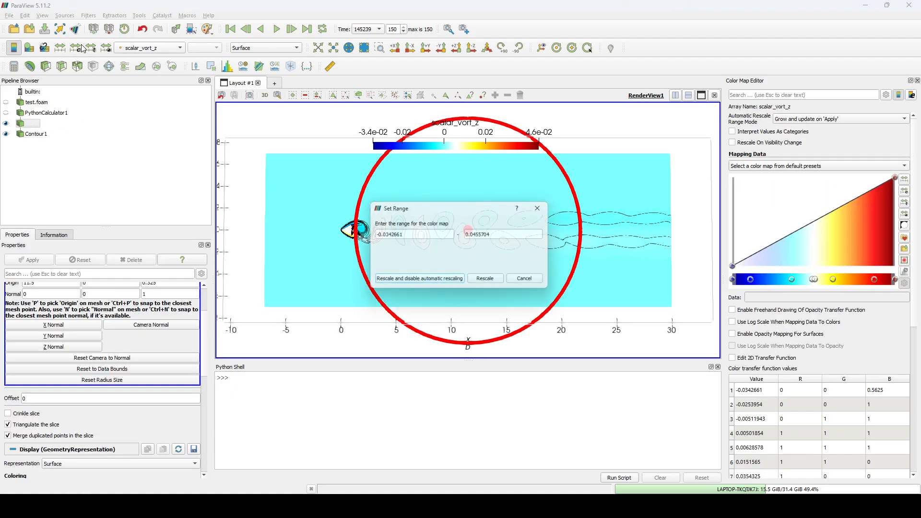
triple_click(415, 239)
text(-0.005)
key(Tab)
text(0.005)
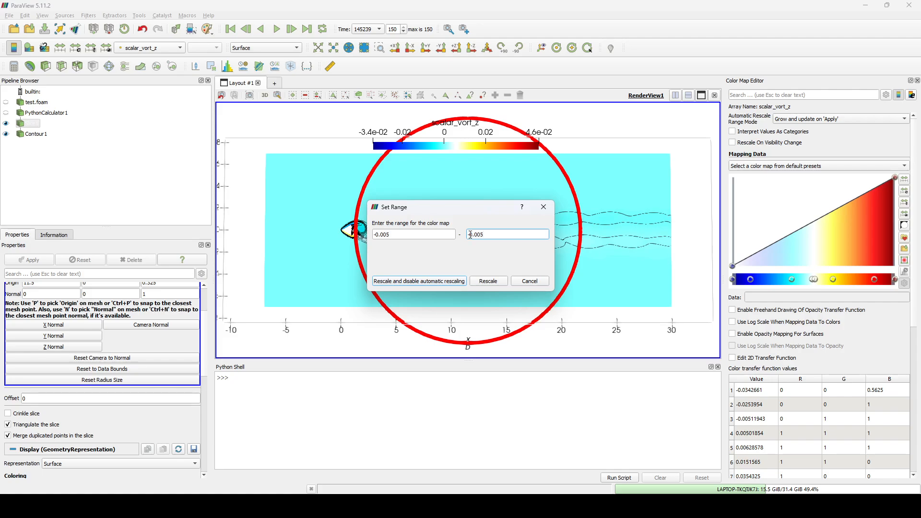
click(487, 282)
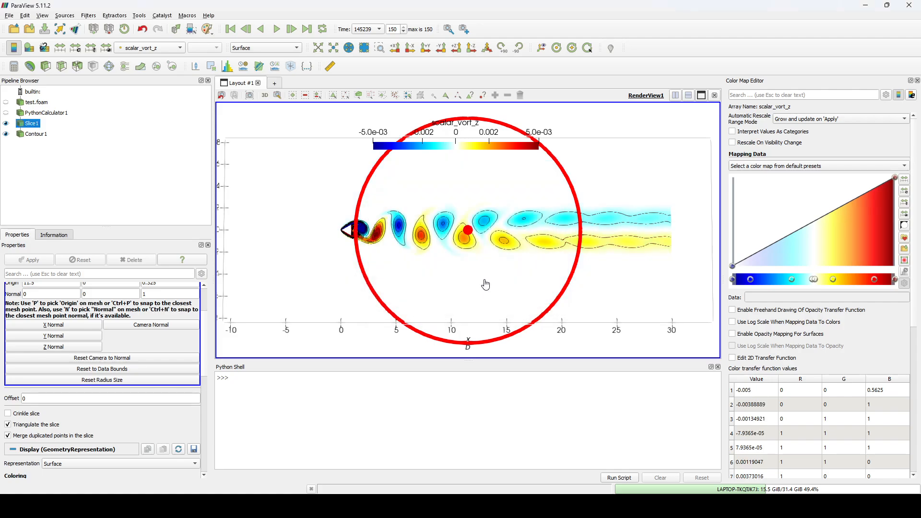
Select Contour1 and examine the spacing of its black lines around the vortices and close to the triangular body
click(43, 142)
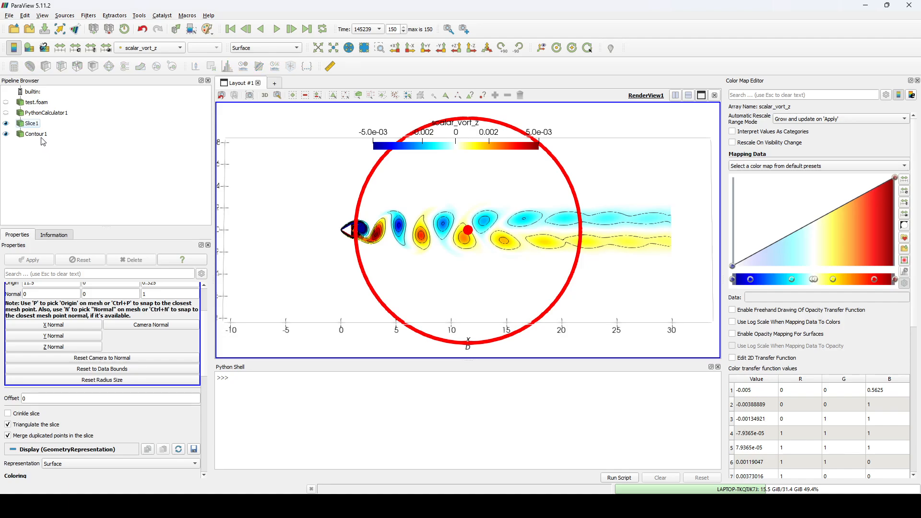
click(41, 136)
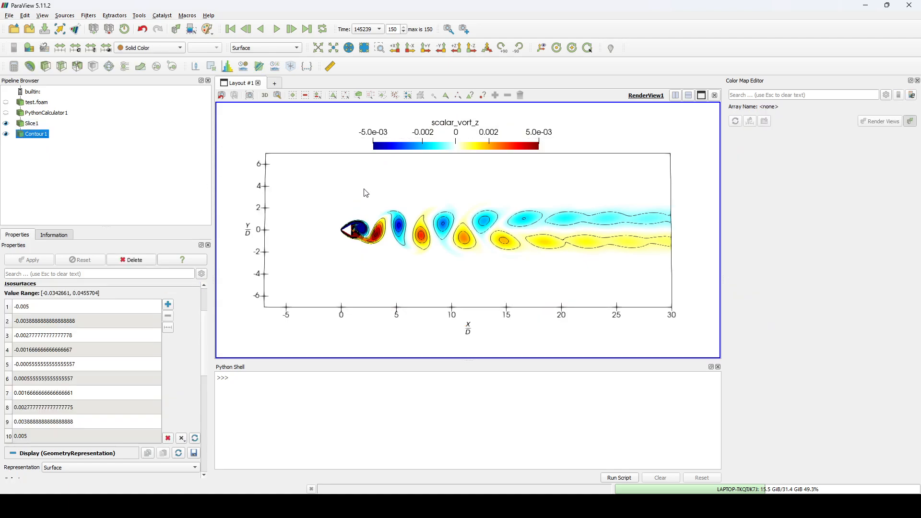
scroll(510, 273, up, 10)
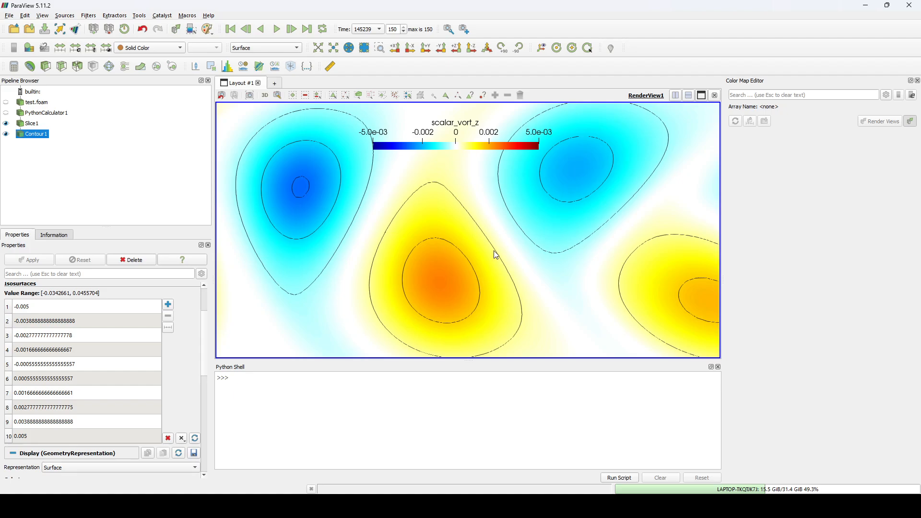
scroll(493, 249, down, 5)
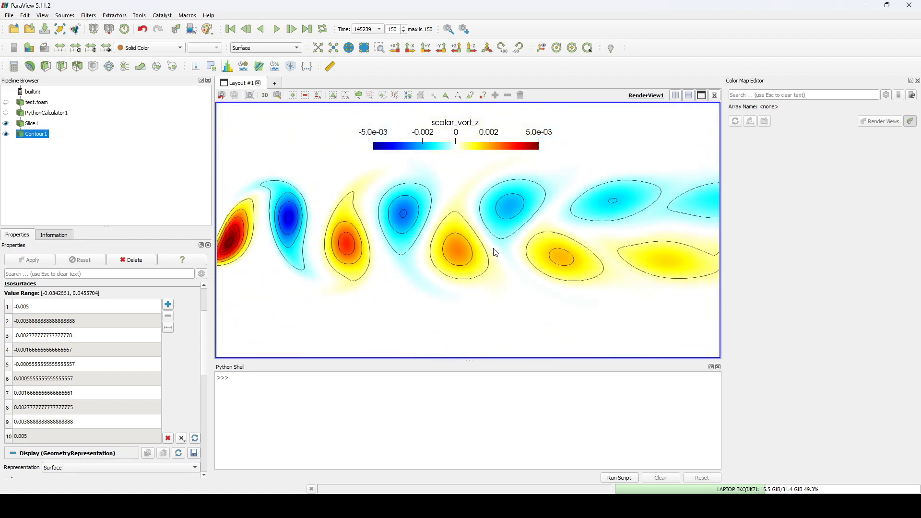
scroll(494, 250, down, 3)
scroll(312, 242, up, 5)
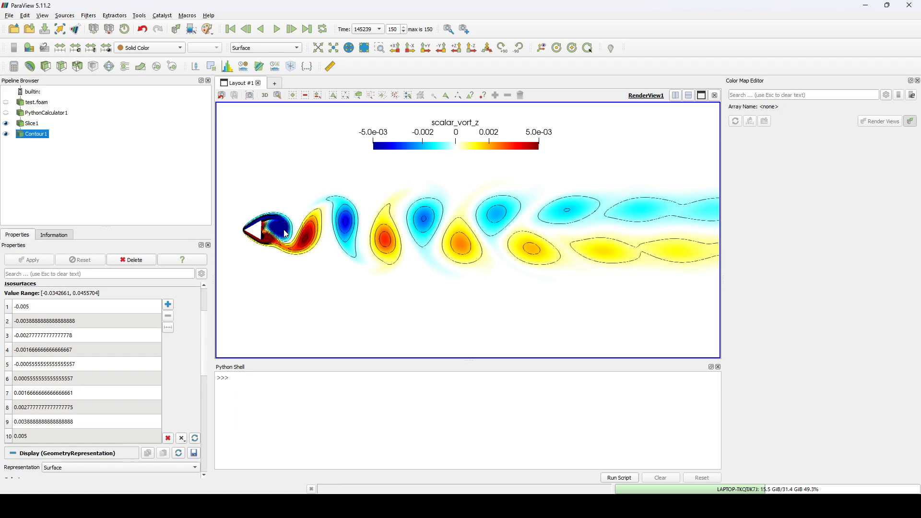
scroll(287, 234, up, 5)
scroll(298, 228, down, 5)
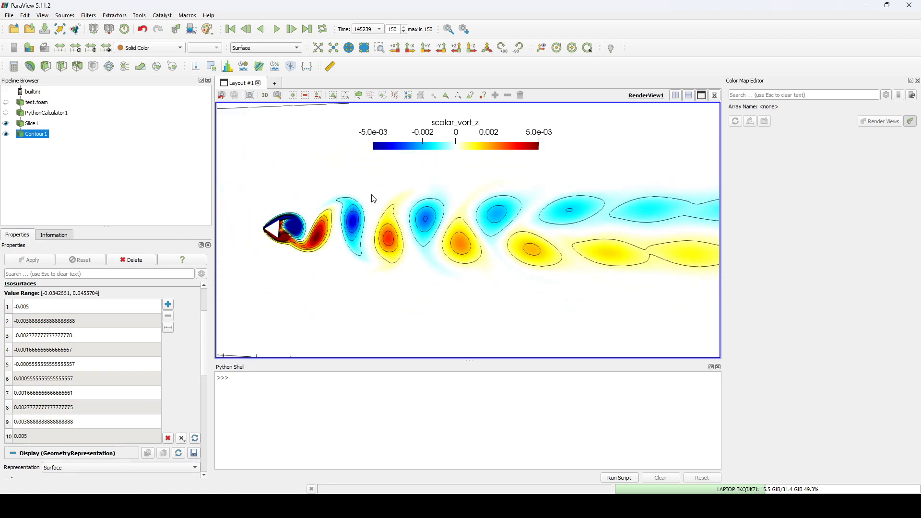
scroll(379, 268, up, 10)
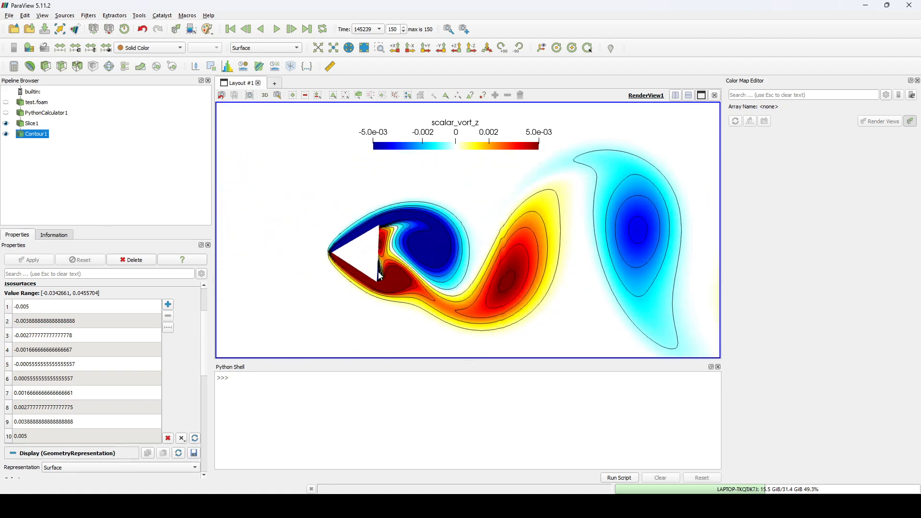
scroll(385, 269, up, 3)
scroll(505, 228, down, 3)
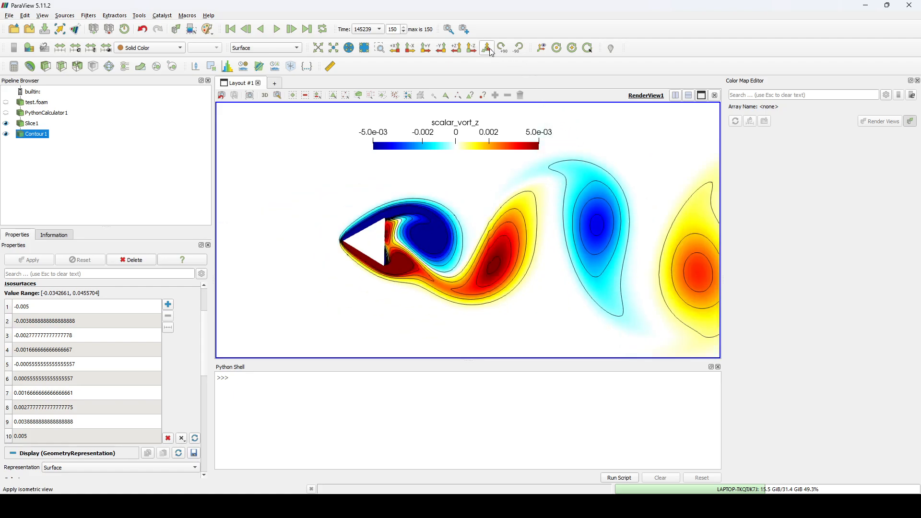
Reset the view direction to -Z and frame the complete wake together with its X/D and Y/D axes
click(472, 47)
scroll(559, 212, up, 3)
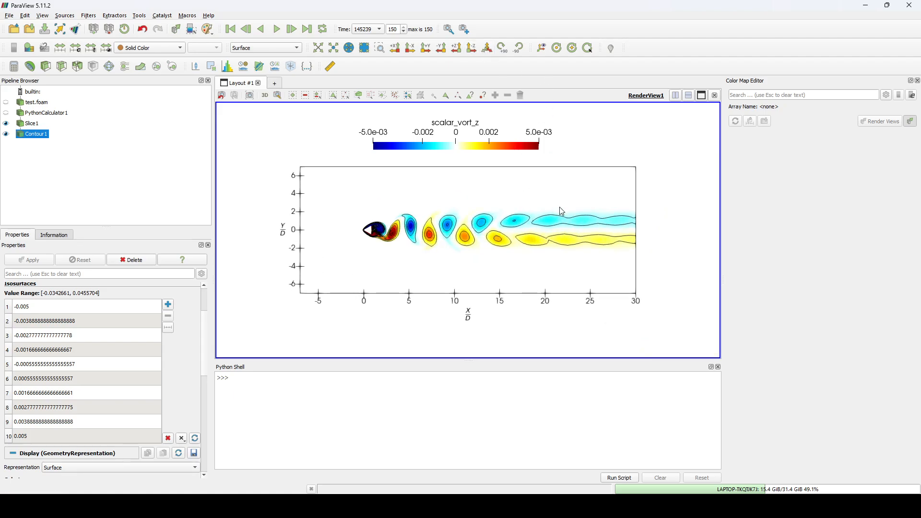
scroll(574, 201, up, 1)
scroll(578, 203, down, 1)
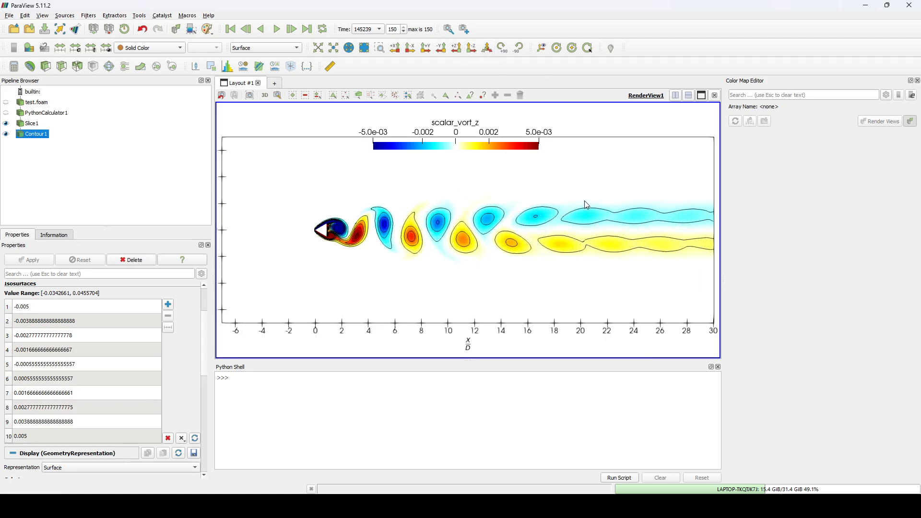
scroll(584, 201, up, 1)
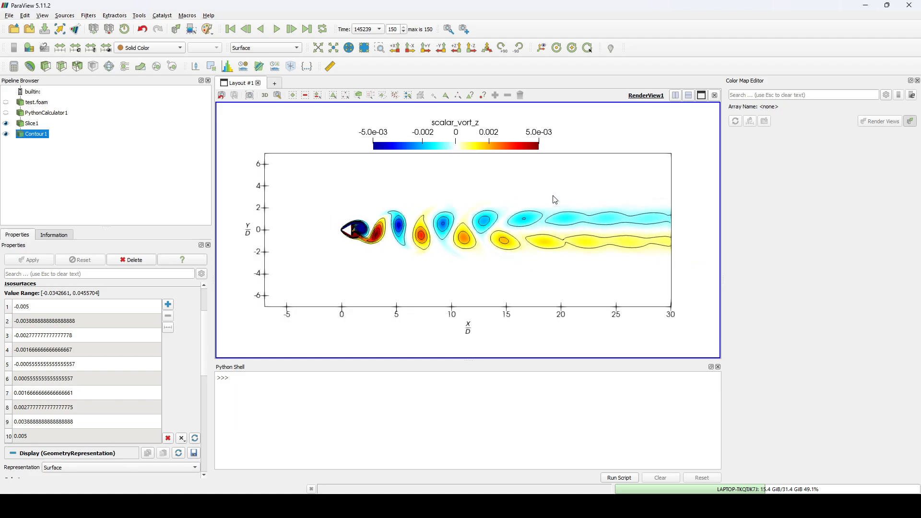